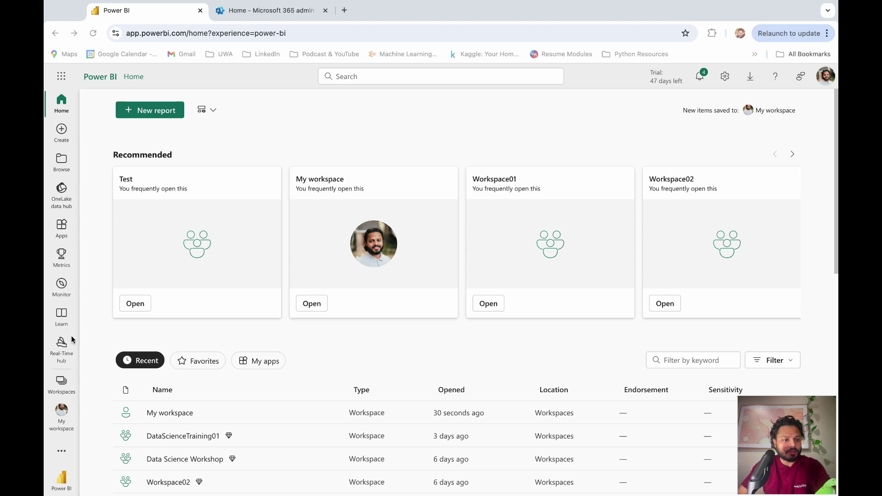
- Open the form for creating a workspace, review the license modes among its advanced options, and close it without creating anything
left_click(65, 387)
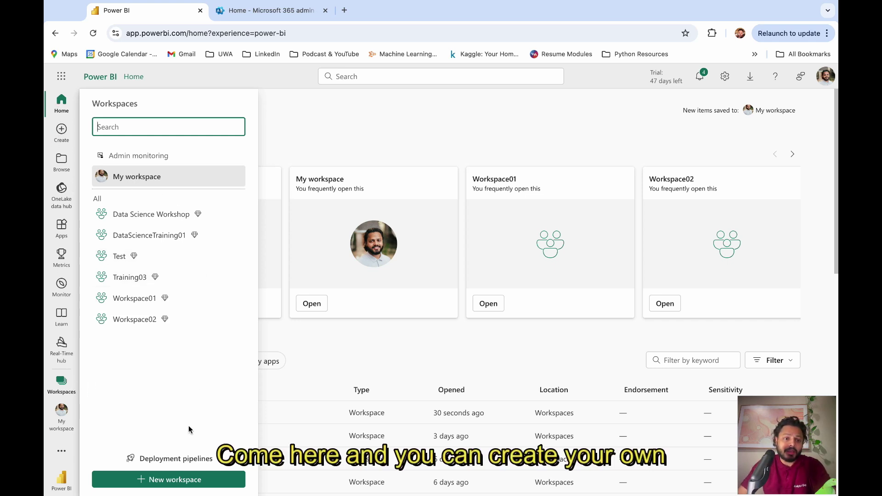
left_click(190, 482)
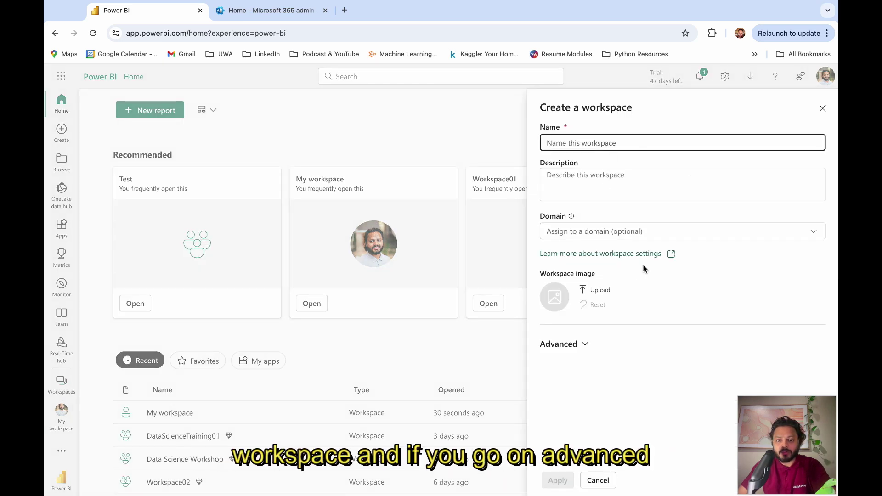
left_click(585, 344)
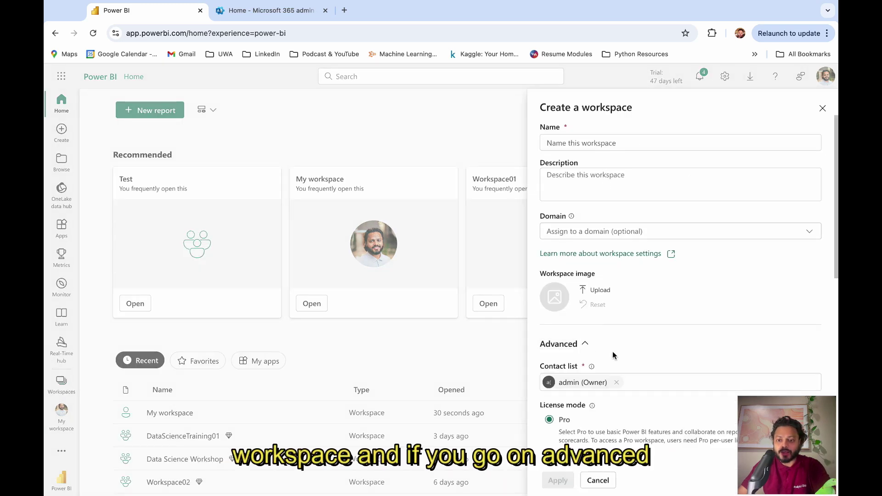
scroll(611, 354, "down", 4)
left_click(586, 317)
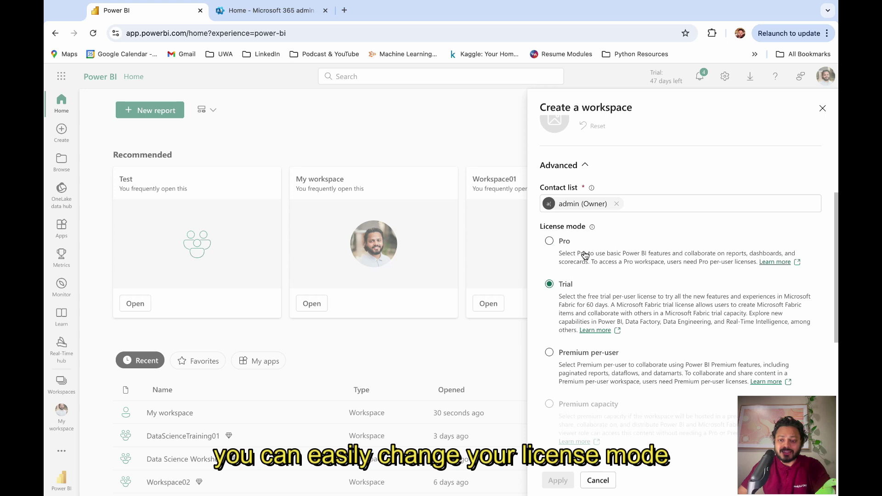
scroll(619, 357, "down", 1)
scroll(611, 363, "down", 2)
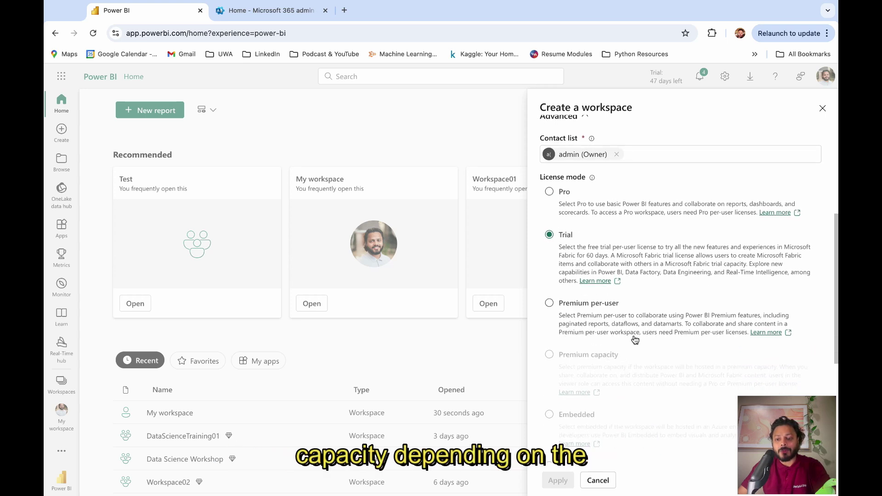
left_click(822, 109)
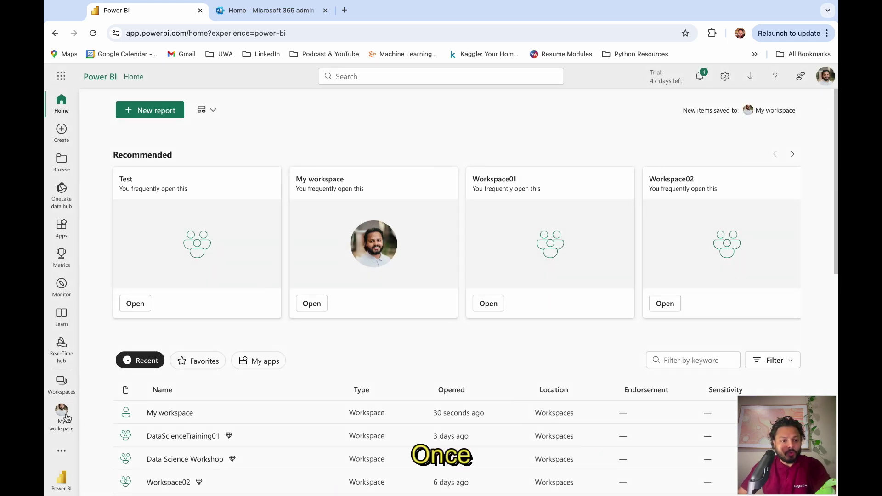
- Switch to the Synapse Data Engineering experience through the Microsoft Fabric home page and try to create a lakehouse in My workspace
left_click(63, 484)
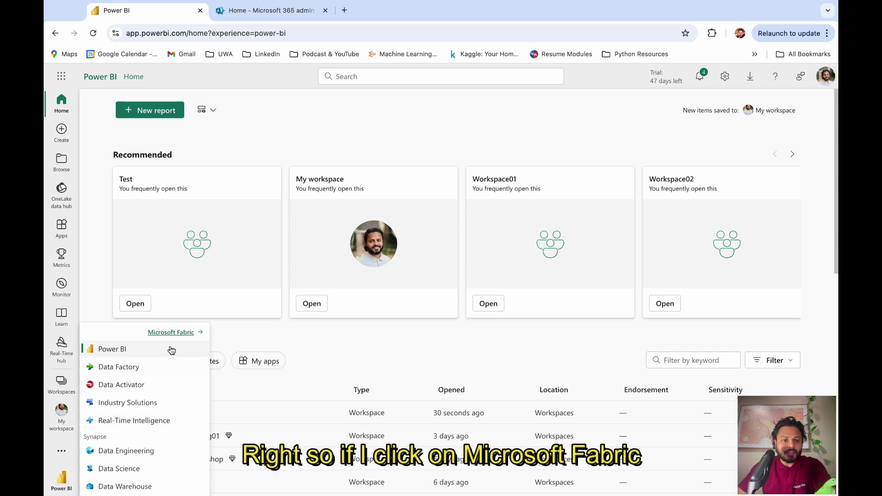
left_click(175, 333)
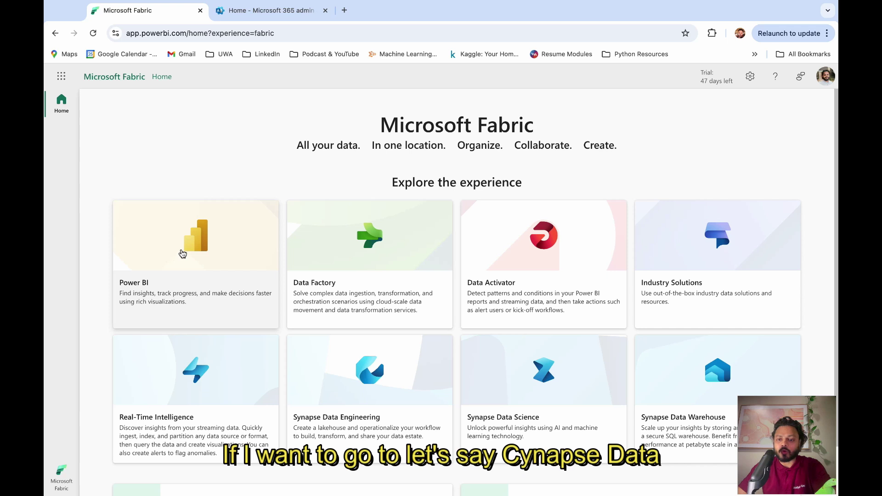
left_click(354, 384)
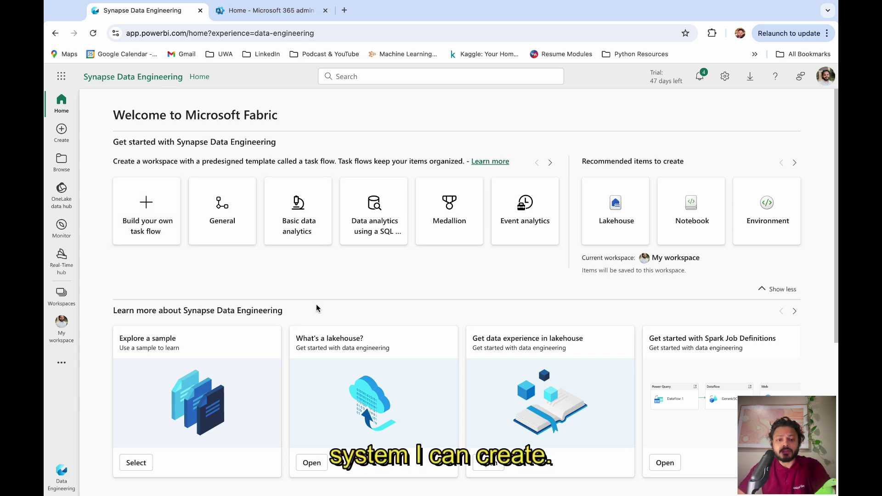
left_click(617, 220)
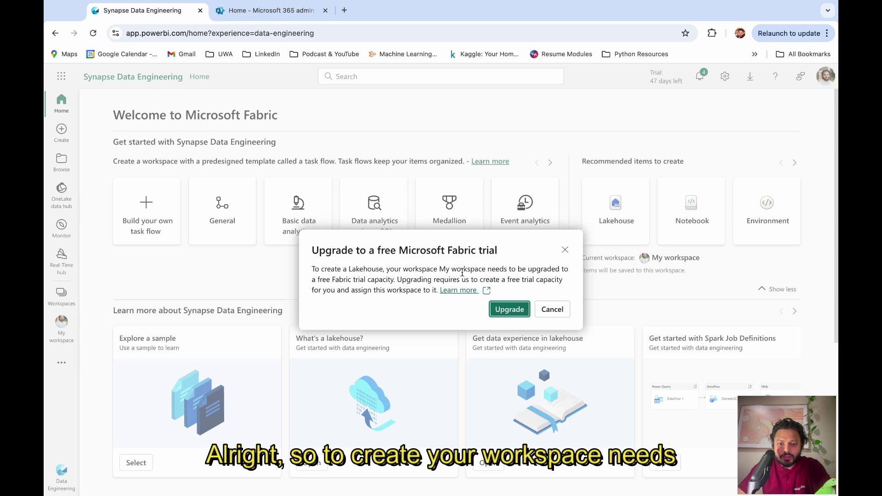
left_click(551, 309)
- Filter the admin portal's tenant settings by "works" and inspect the Create workspaces setting
left_click(725, 76)
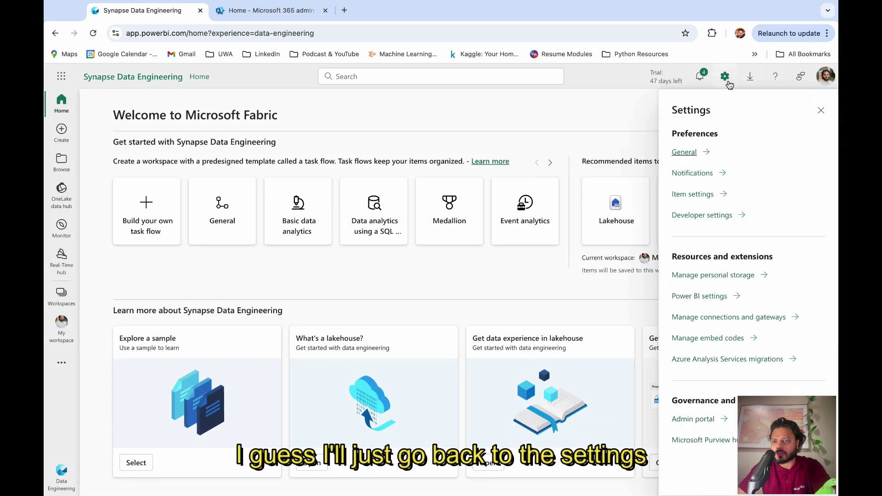
left_click(699, 418)
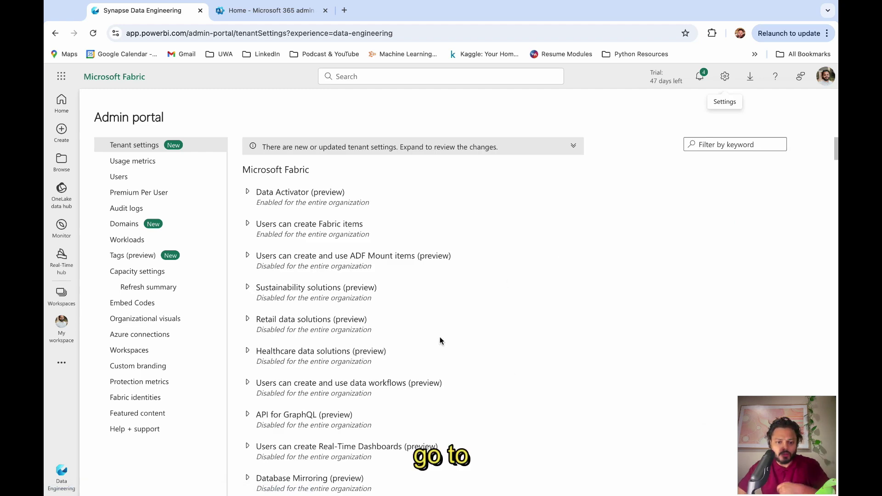
scroll(440, 342, "down", 15)
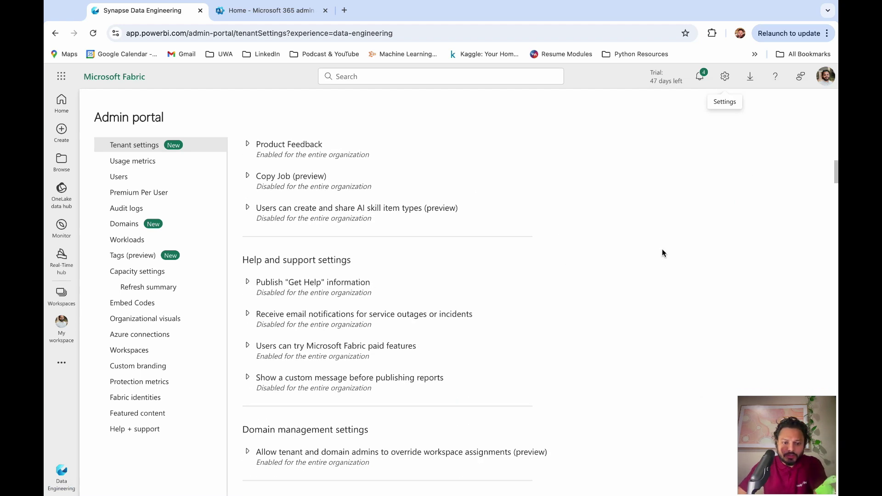
scroll(662, 253, "up", 15)
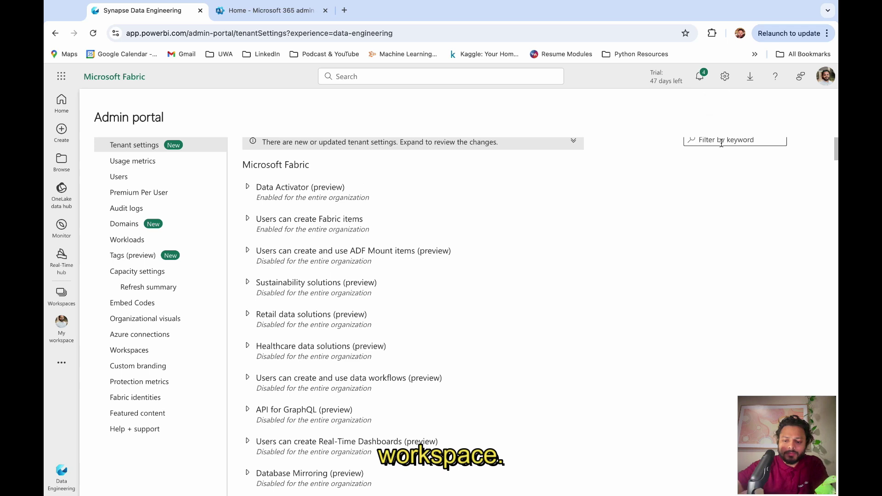
left_click(721, 142)
type("works")
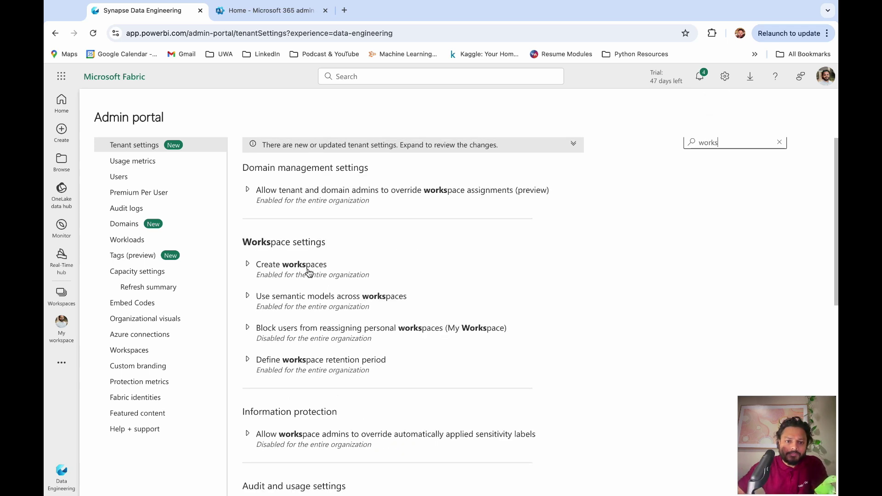
left_click(308, 271)
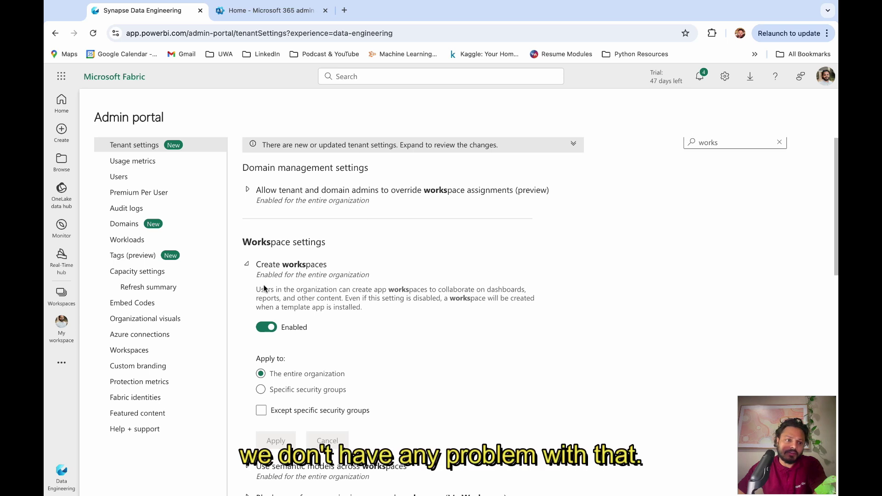
- Return to the Synapse Data Engineering home page and switch to the Synapse Data Science experience
left_click(62, 473)
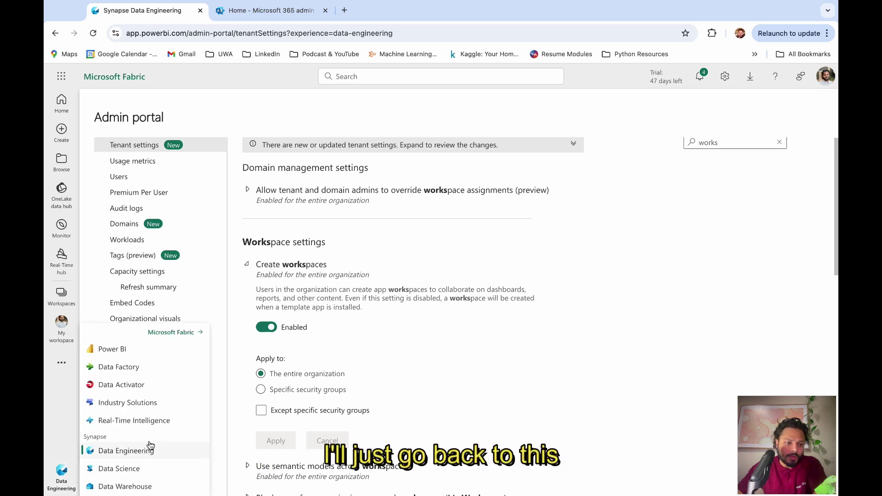
left_click(150, 448)
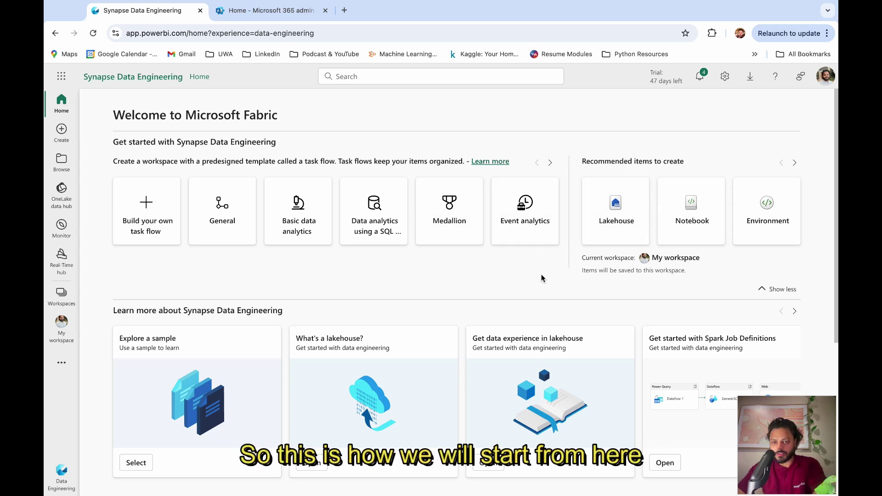
left_click(61, 472)
left_click(118, 468)
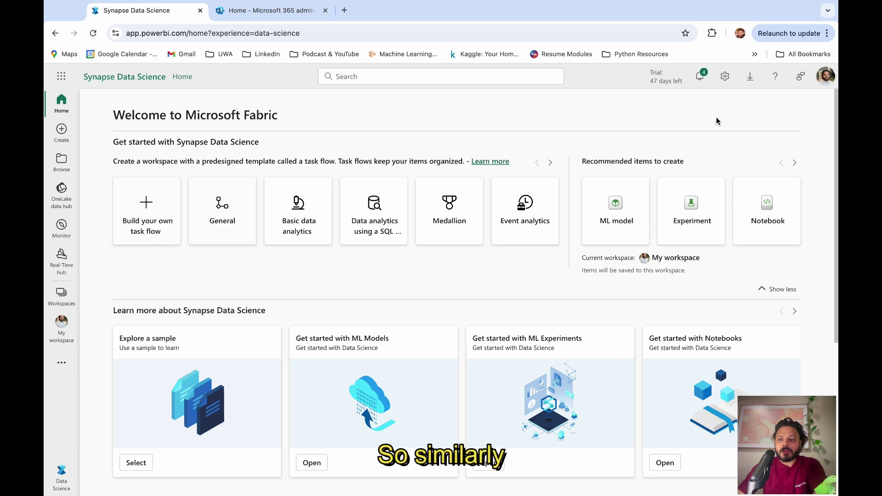
- Open the admin portal's tenant settings and check whether Data Activator (preview) is enabled under Microsoft Fabric
left_click(726, 77)
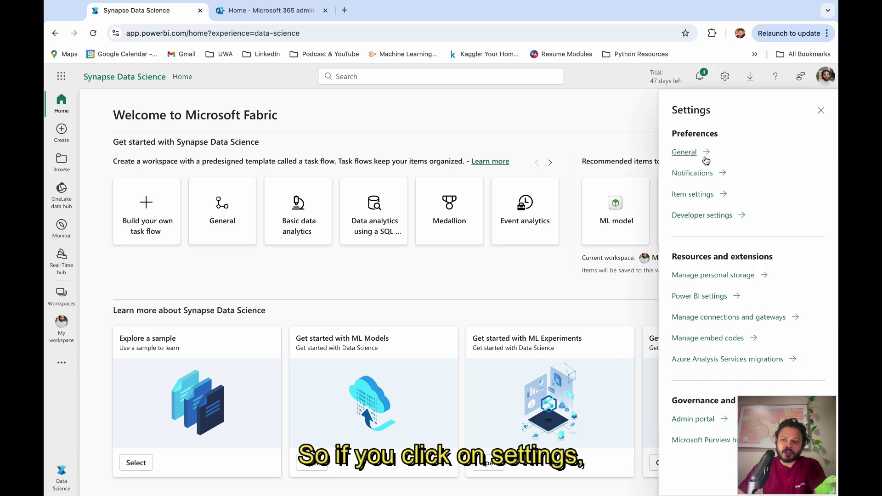
left_click(699, 425)
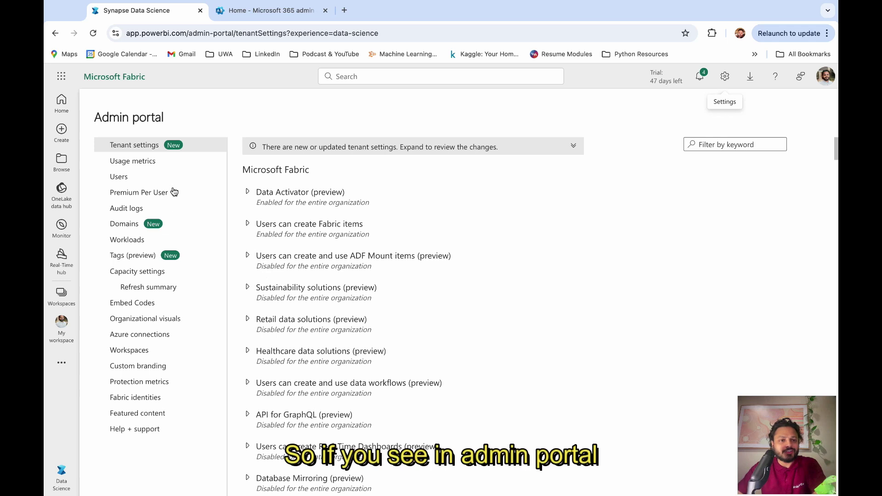
triple_click(119, 118)
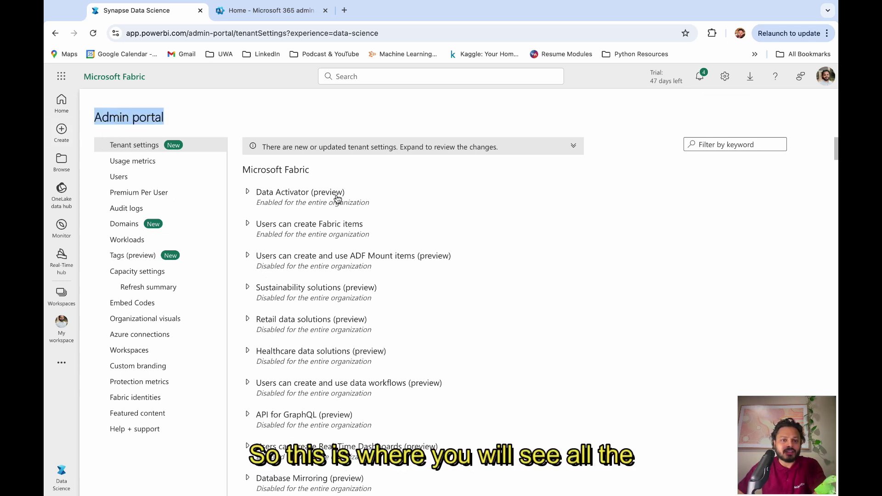
triple_click(261, 167)
left_click(276, 194)
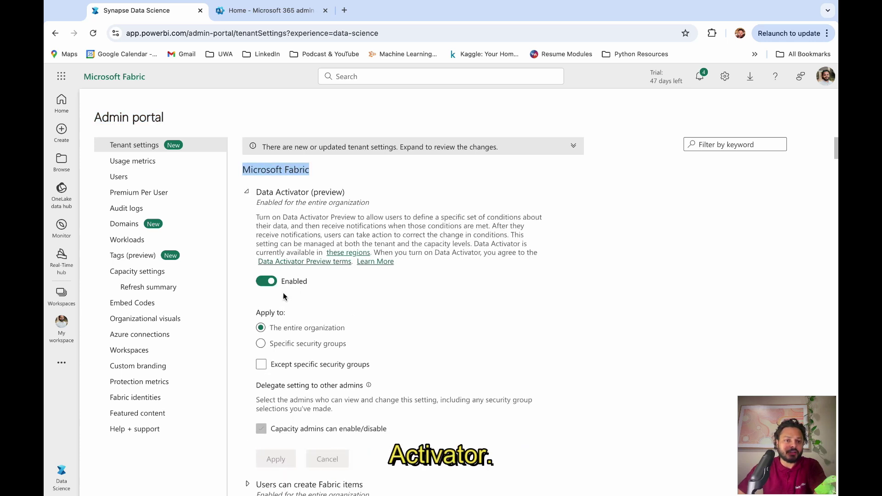
left_click(287, 220)
triple_click(287, 219)
left_click(291, 229)
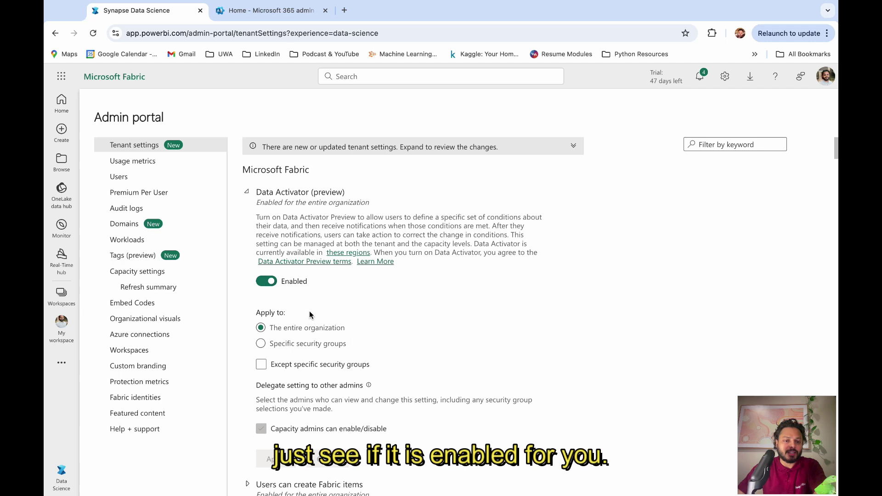
- Examine the tenant settings for creating Fabric items and ADF Mount items, and look through the remaining settings
scroll(310, 310, "down", 5)
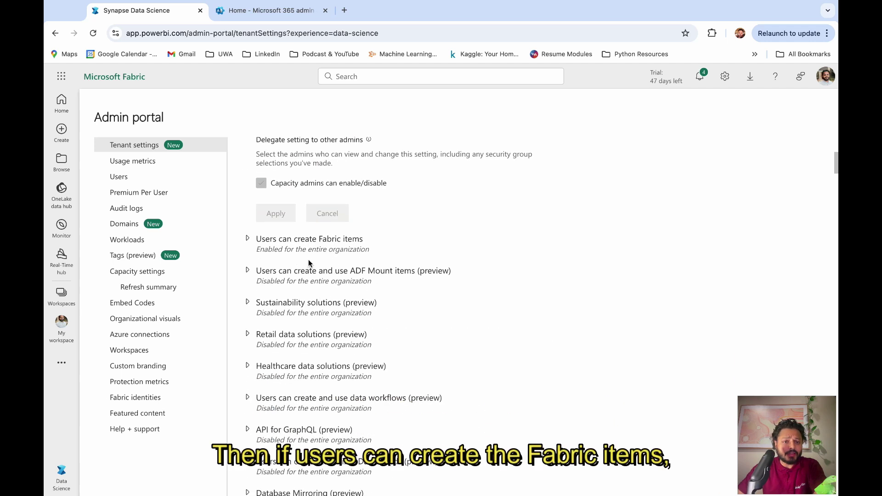
left_click(276, 251)
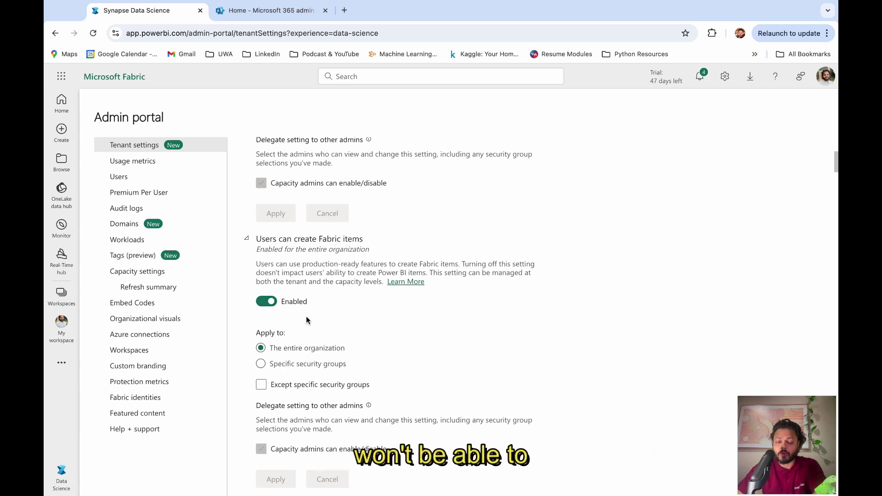
scroll(308, 331, "down", 5)
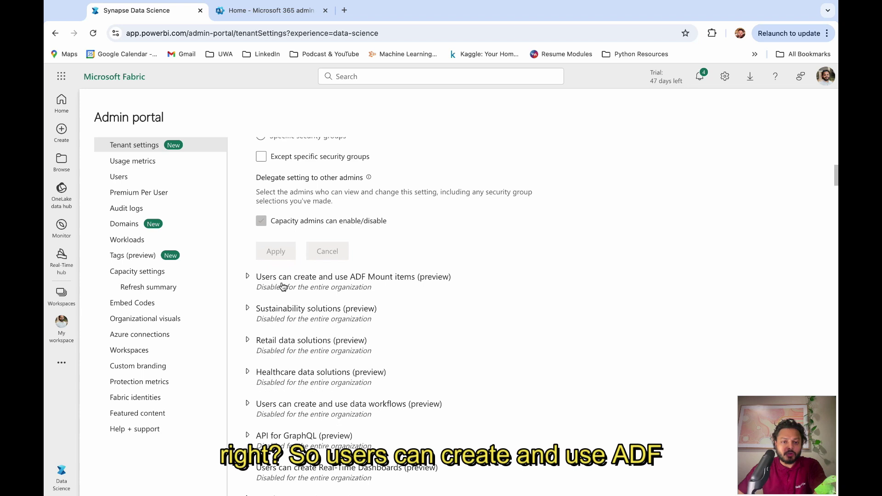
left_click(365, 283)
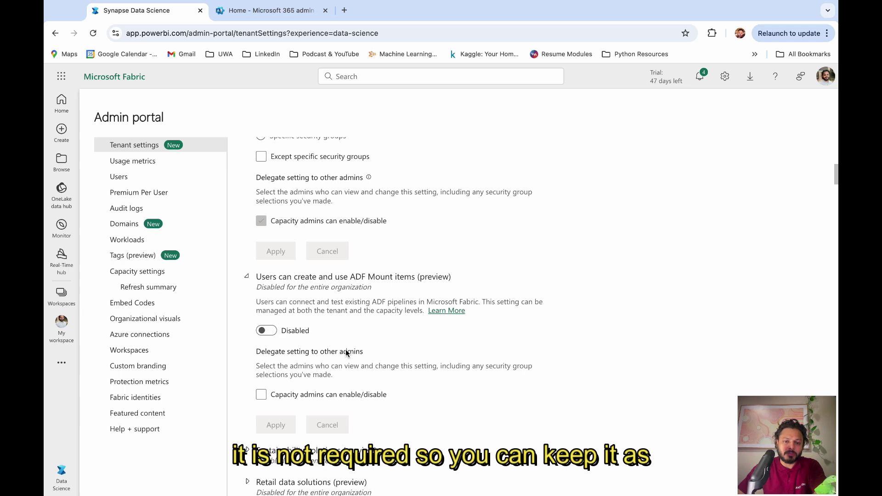
scroll(350, 354, "down", 12)
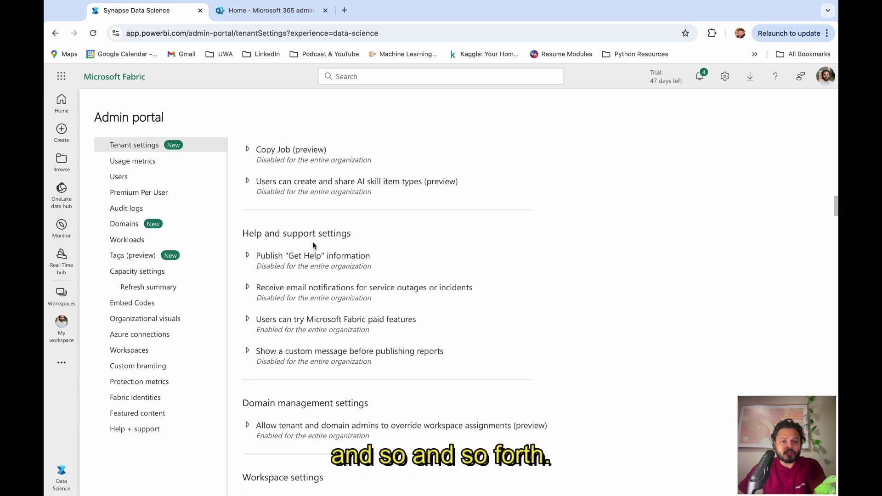
scroll(314, 245, "down", 20)
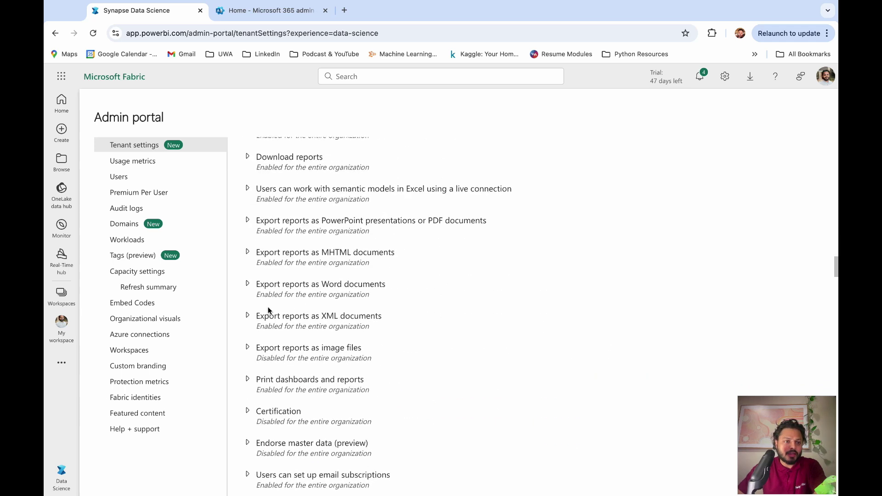
scroll(268, 311, "down", 5)
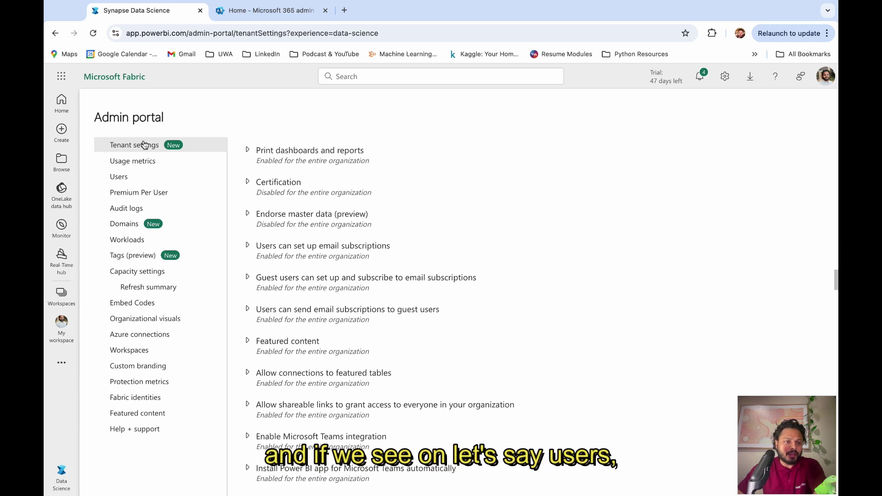
- View the admin portal's Users page, and review the organization's Workspaces list, including the type of the personal workspace
left_click(127, 179)
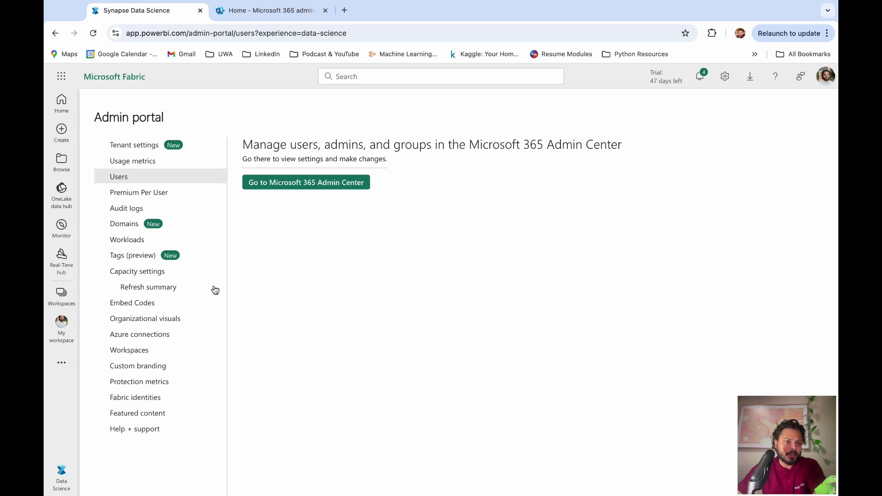
left_click(147, 355)
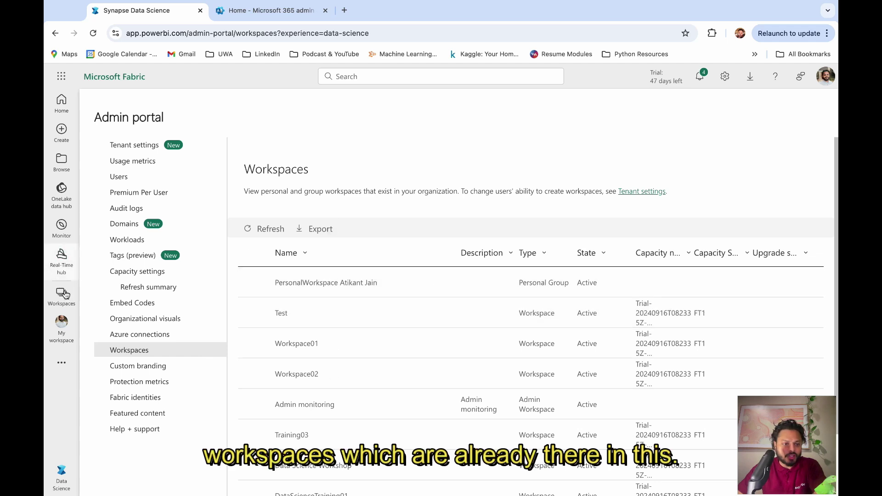
scroll(370, 356, "down", 1)
scroll(371, 356, "down", 3)
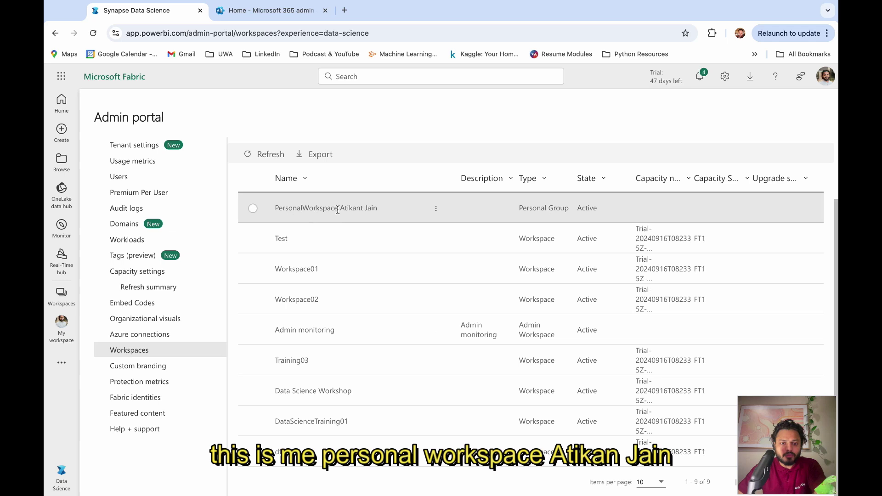
left_click_drag(515, 210, 569, 210)
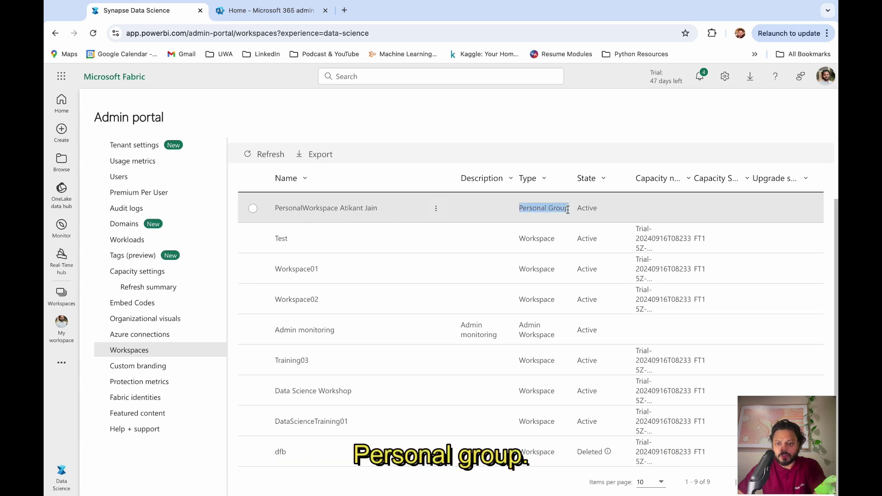
- Examine the types and states of the listed workspaces, including Test, Admin monitoring and the deleted dfb workspace
double_click(538, 239)
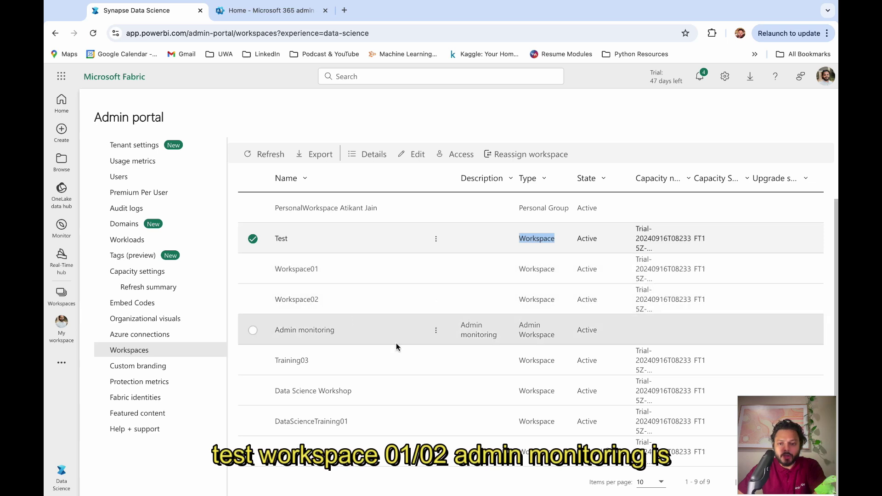
scroll(403, 408, "up", 2)
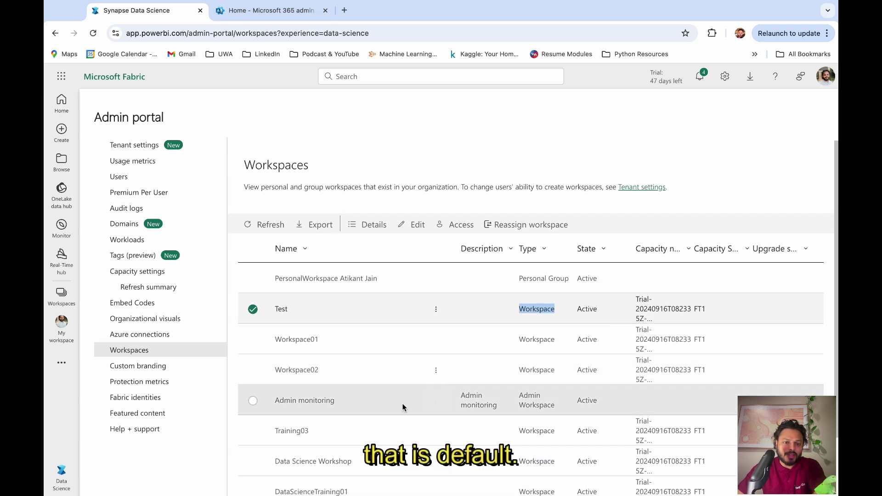
scroll(393, 396, "down", 2)
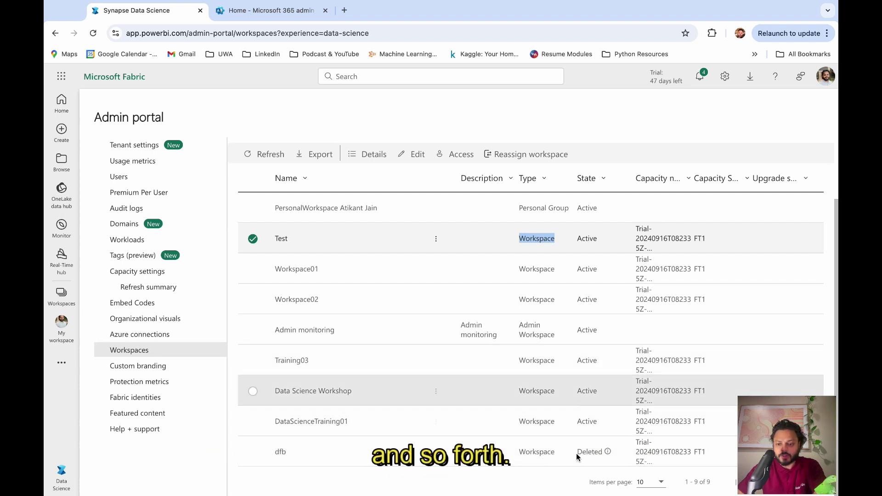
scroll(359, 392, "up", 2)
scroll(473, 359, "down", 2)
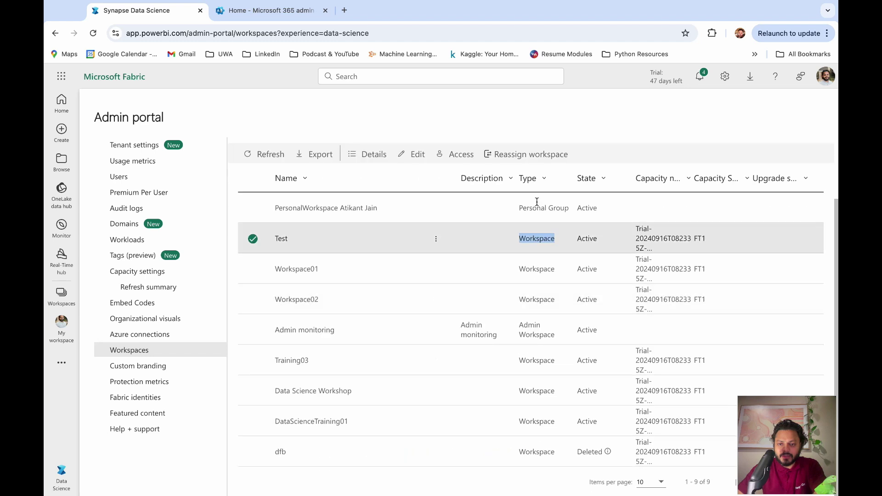
left_click(258, 456)
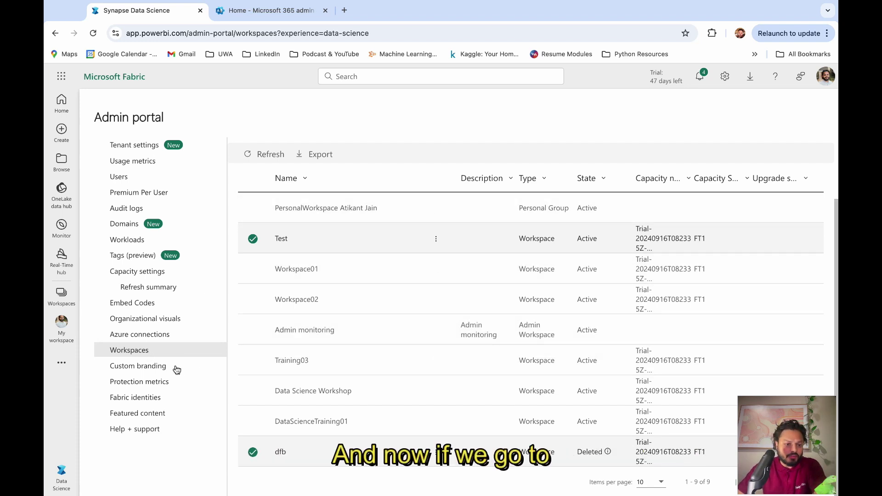
- View the admin portal's Fabric identities, Featured content and Protection metrics pages
left_click(144, 400)
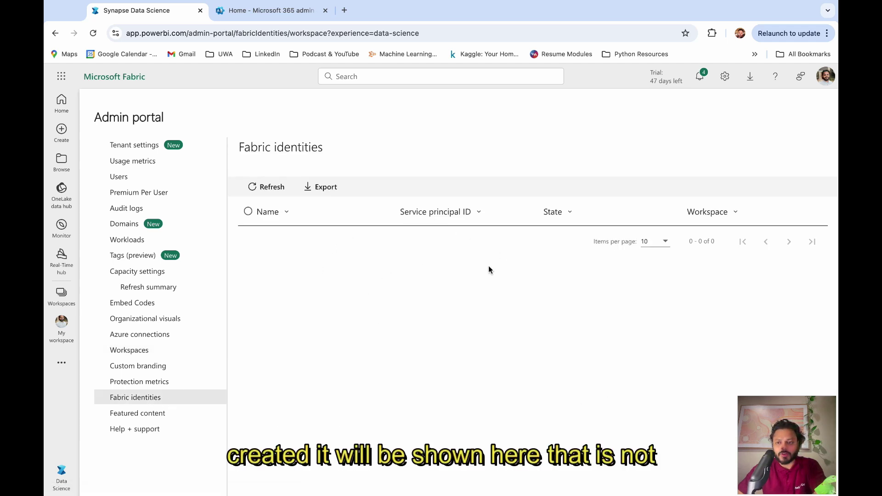
left_click(154, 416)
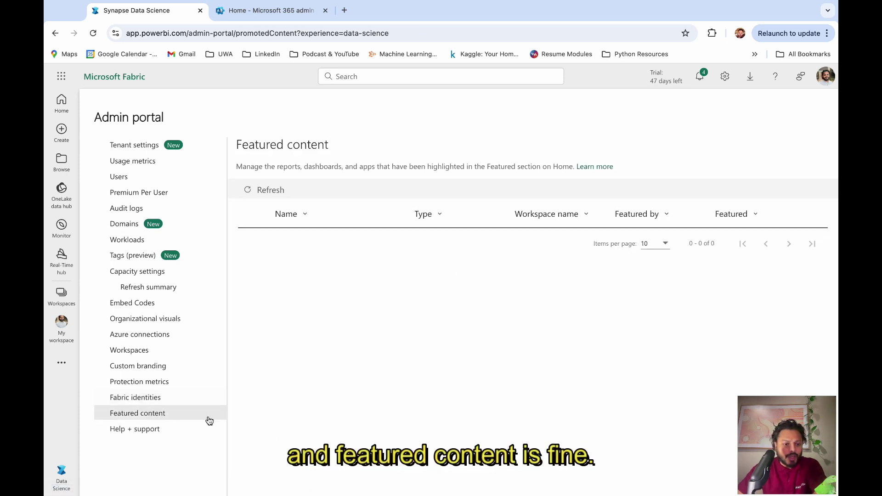
left_click(164, 384)
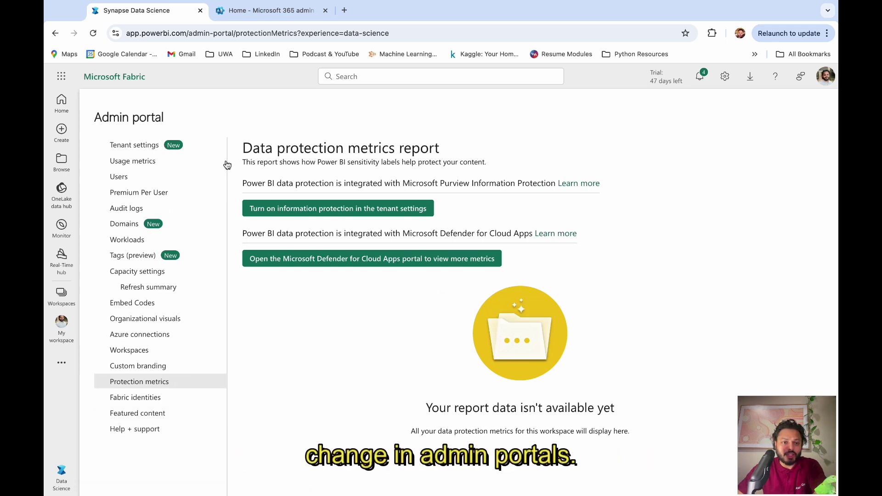
- Review the Data Activator (preview) tenant setting, and view the Usage metrics and Users pages
left_click(151, 146)
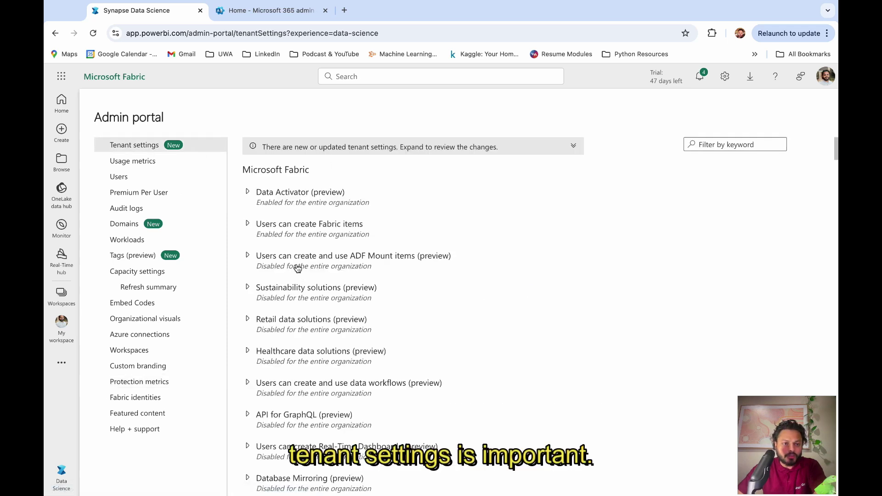
left_click(292, 206)
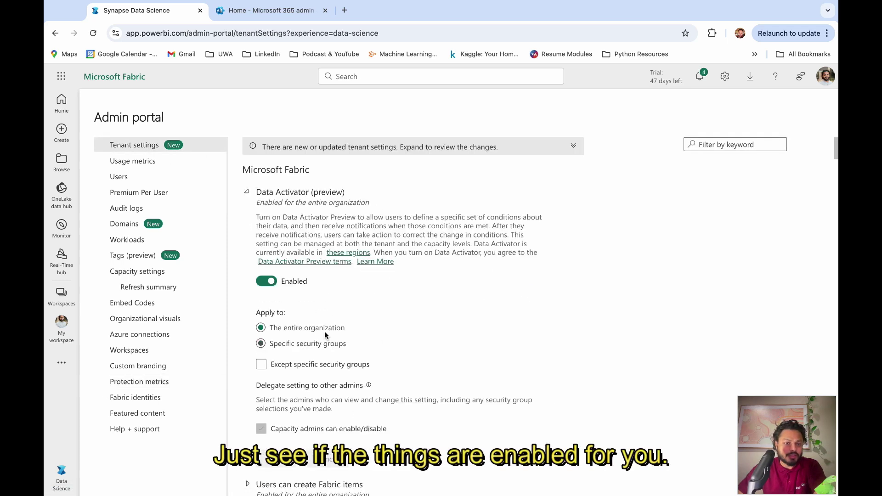
left_click(152, 163)
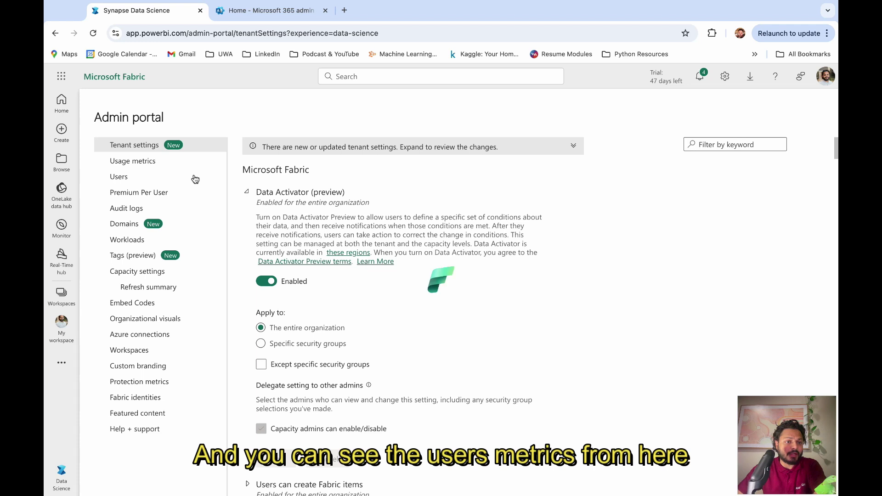
left_click(154, 178)
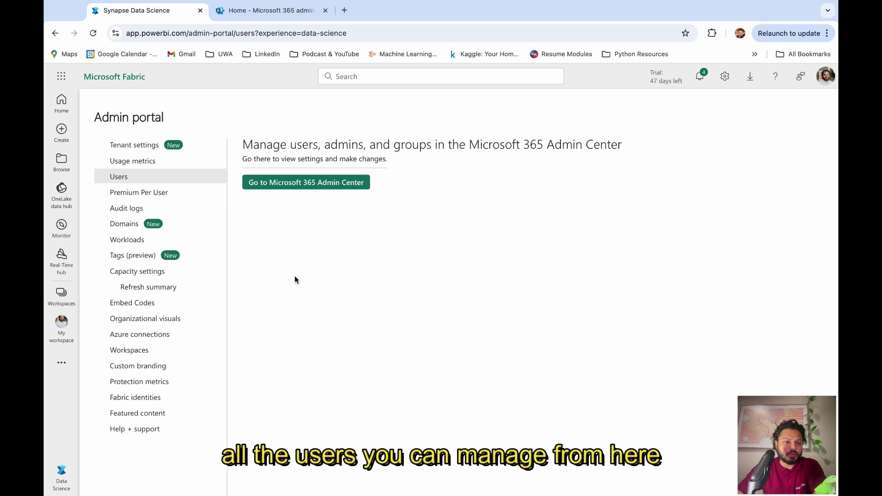
- View the Domains page and the Trial capacity in the admin portal's capacity settings
left_click(134, 226)
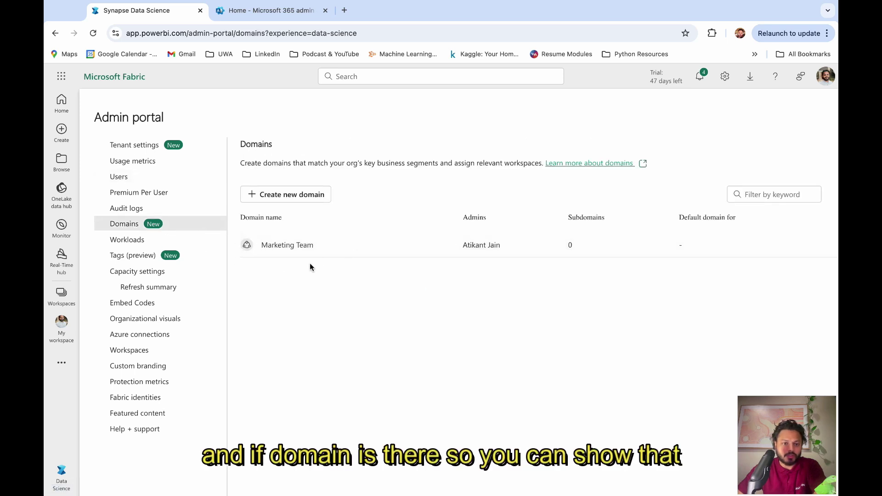
left_click(168, 274)
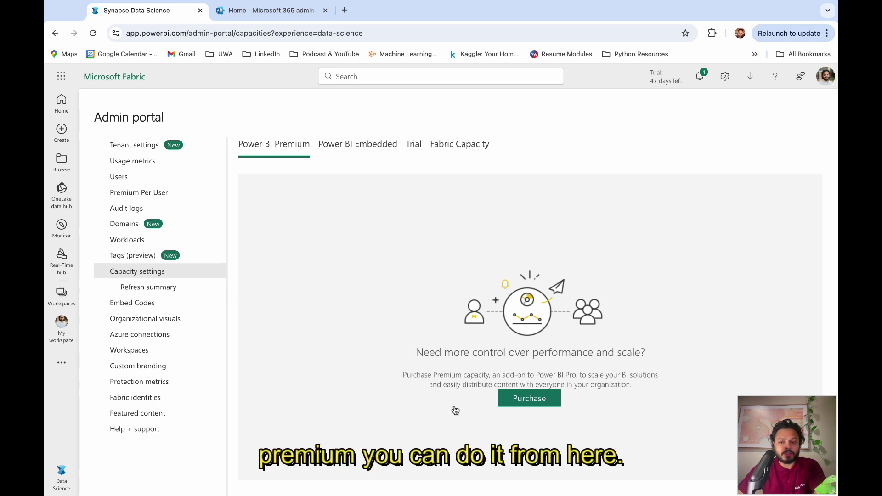
left_click(413, 144)
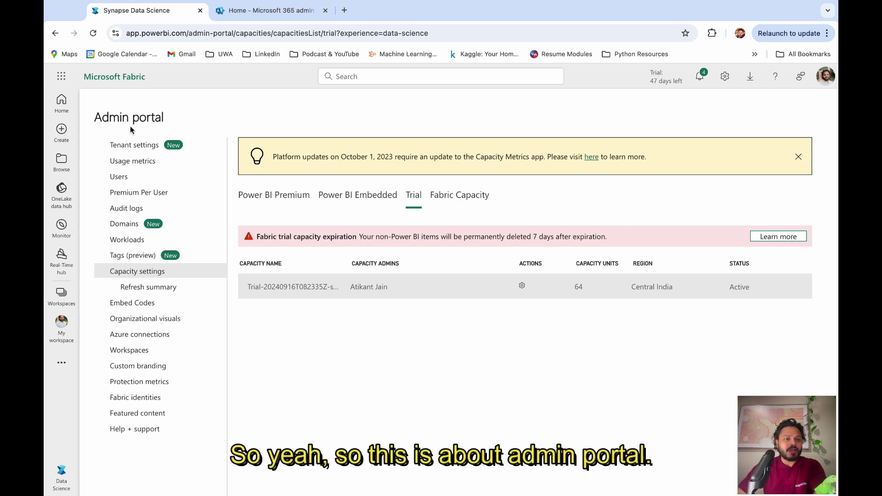
- Return to the Synapse Data Science home page and switch to the Real-Time Intelligence experience
left_click(73, 111)
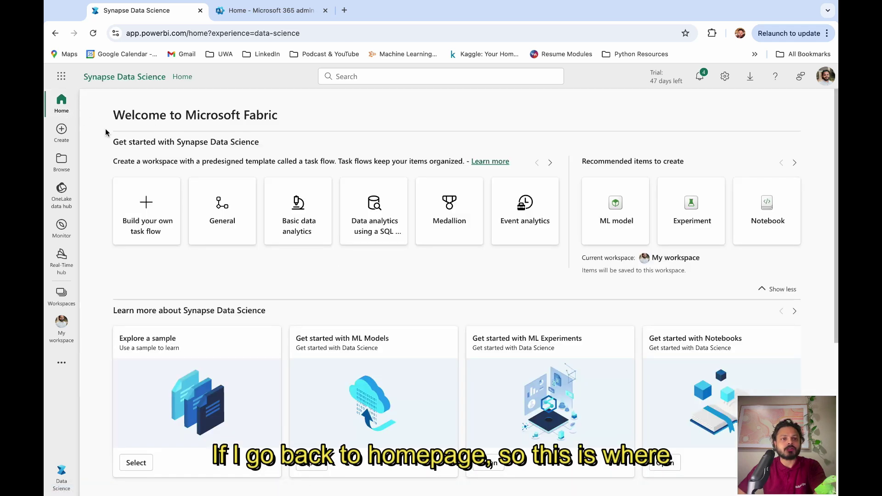
left_click_drag(114, 113, 327, 119)
left_click(305, 315)
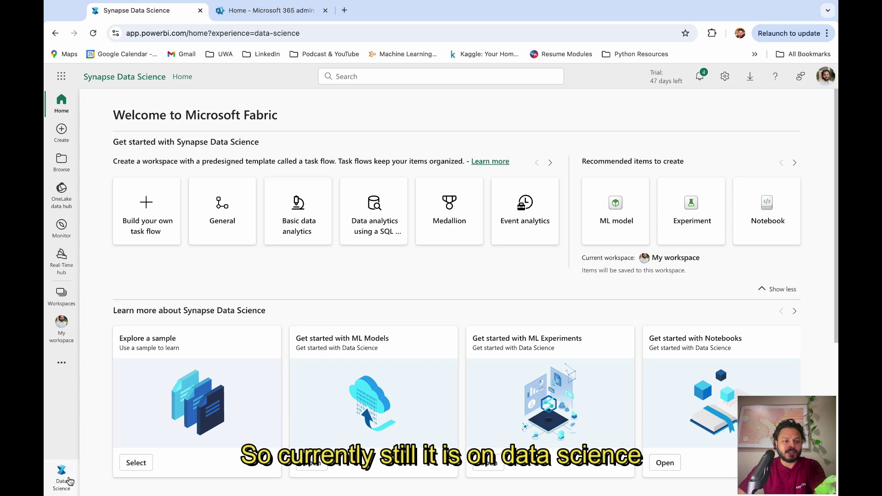
left_click(69, 481)
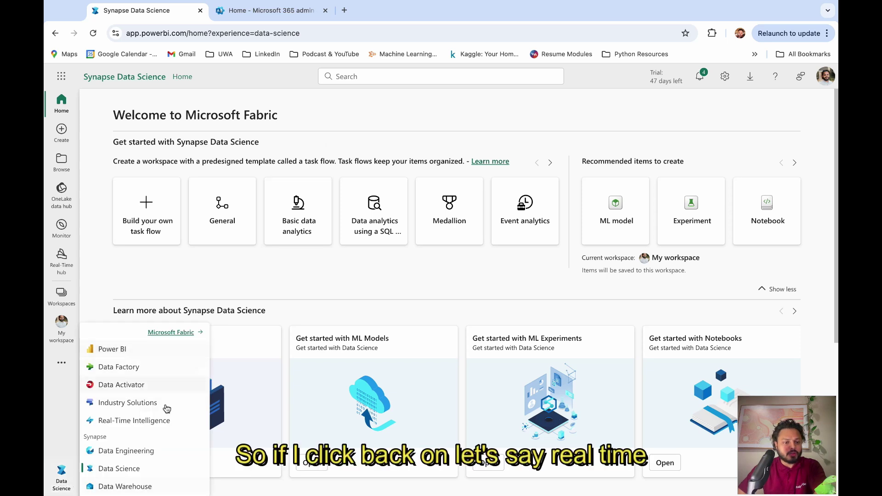
left_click(156, 422)
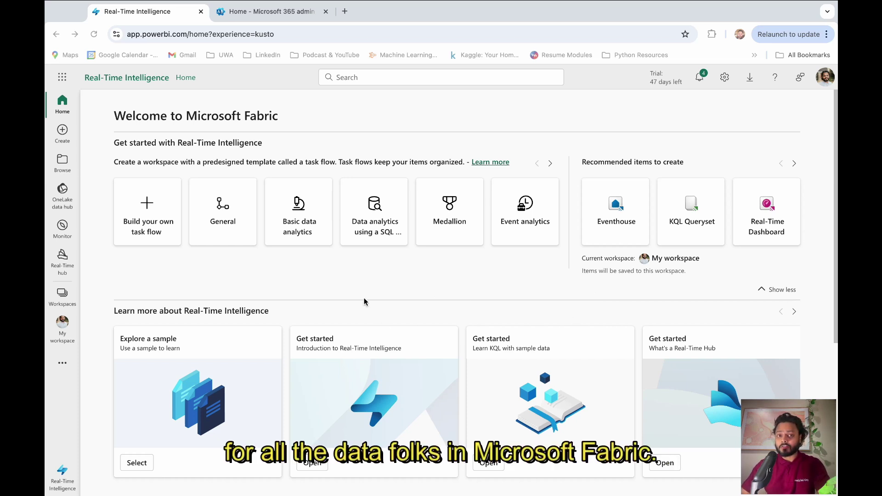
- Open the Microsoft Fabric Career Hub page of community.fabric.microsoft.com in a new browser tab
left_click(345, 11)
left_click(363, 33)
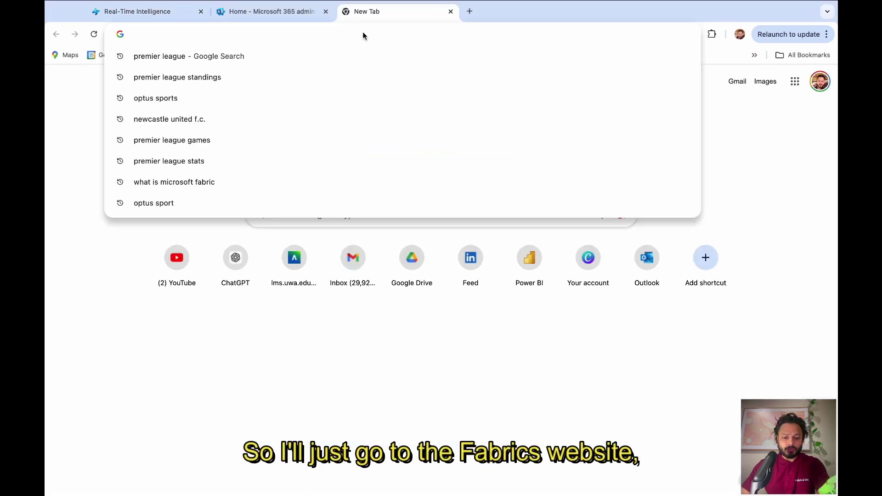
type("https://community.fabric.microsoft.com/t5/custom/page/page-id/CareerHubPage?ocid=fabric24_careerhub_pbidocs_card_clp")
key("Return")
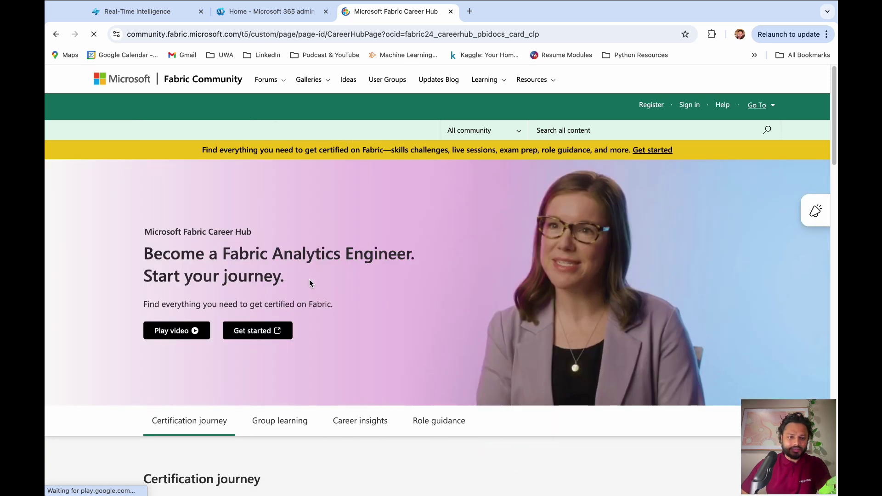
- Review the Career Hub's five-step certification journey and its additional learning opportunities
scroll(349, 377, "down", 7)
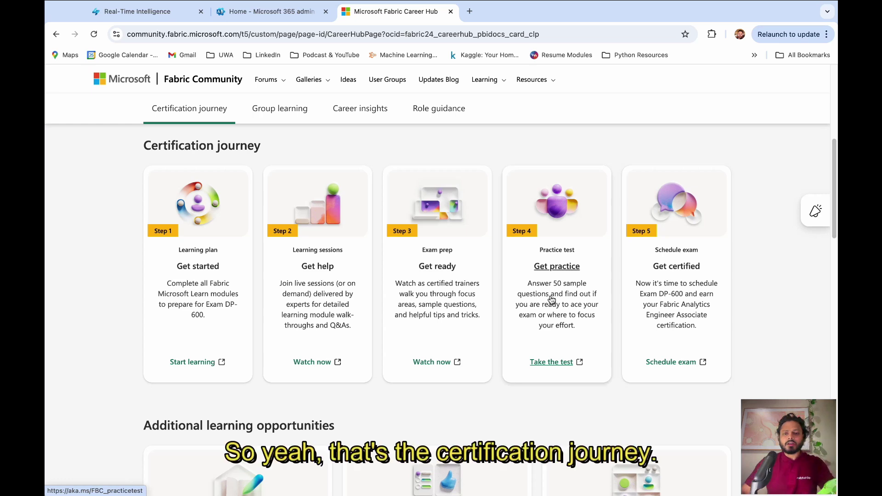
scroll(552, 299, "down", 5)
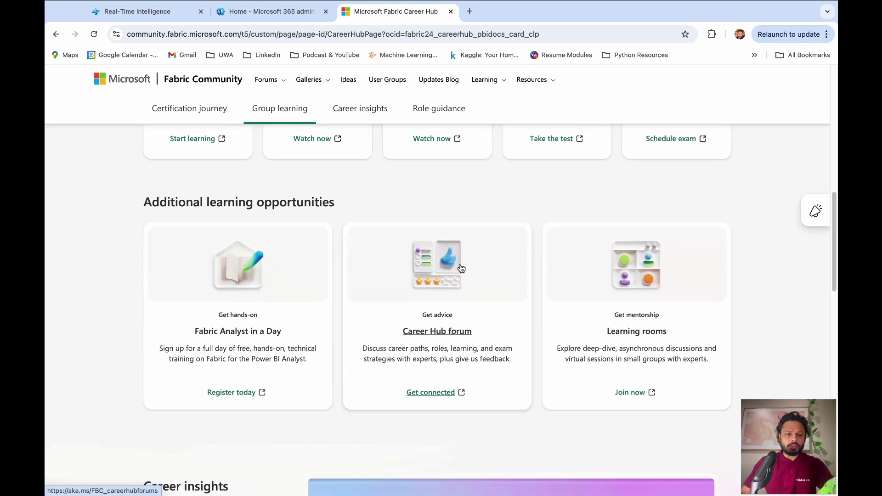
scroll(461, 268, "down", 1)
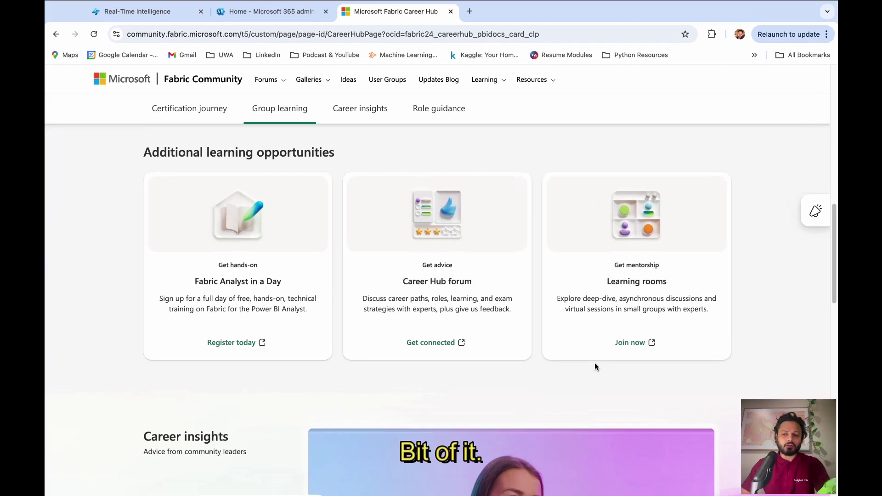
- Find the Career Hub's Role guidance section and look through the Data analyst, Data engineer and Data scientist roles
scroll(594, 363, "down", 15)
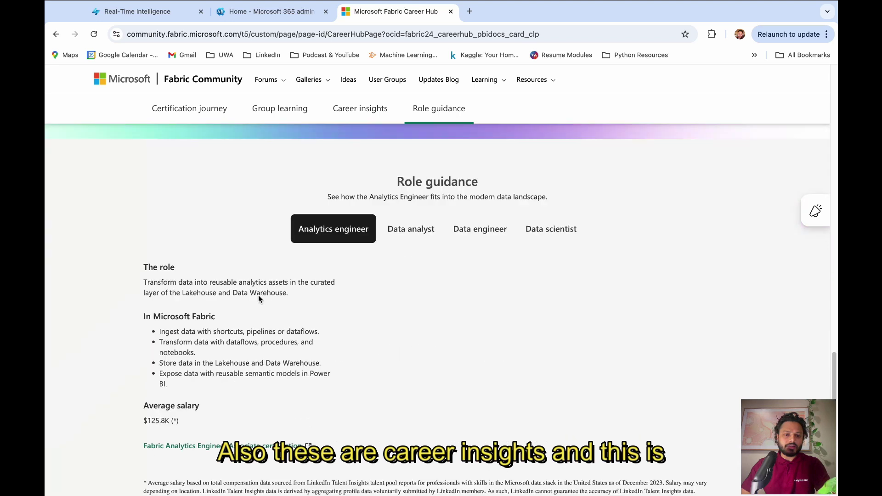
scroll(275, 300, "down", 3)
scroll(276, 299, "up", 2)
scroll(283, 298, "down", 1)
scroll(285, 299, "up", 1)
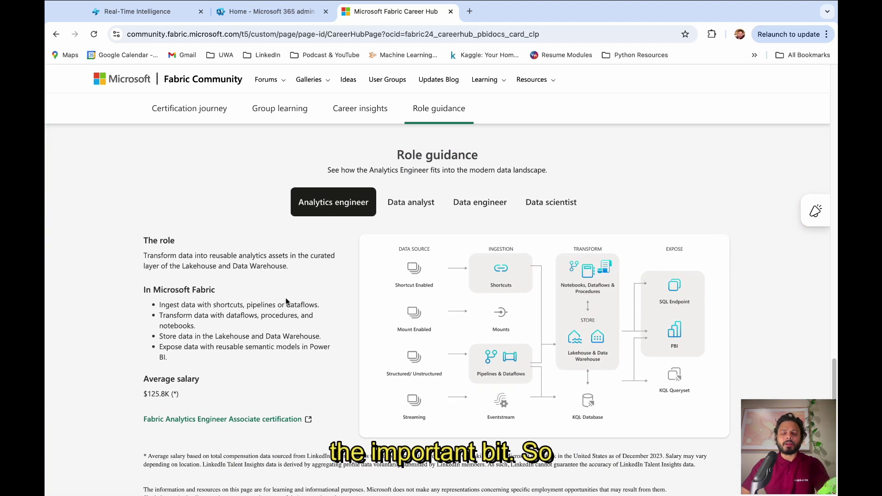
left_click_drag(404, 155, 478, 155)
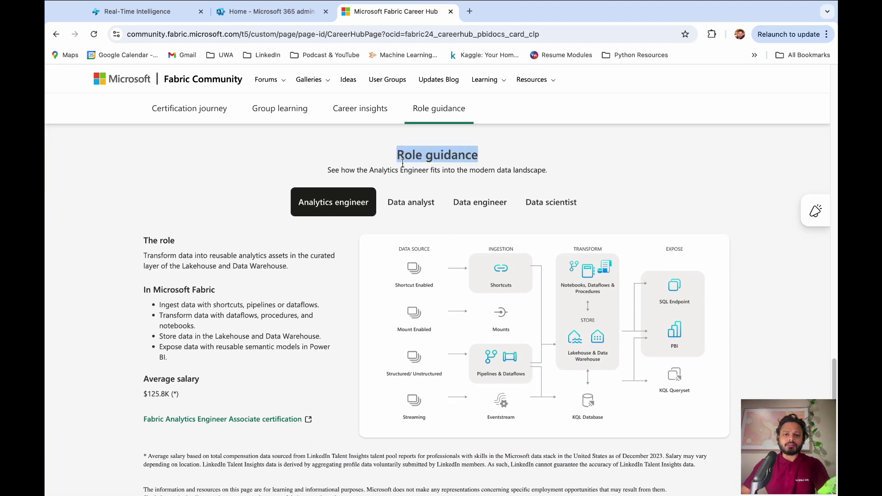
left_click(400, 167)
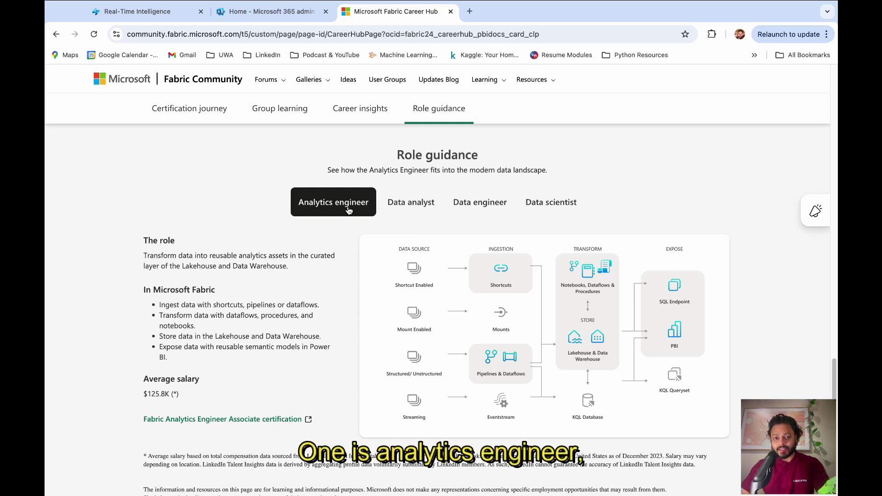
left_click(412, 207)
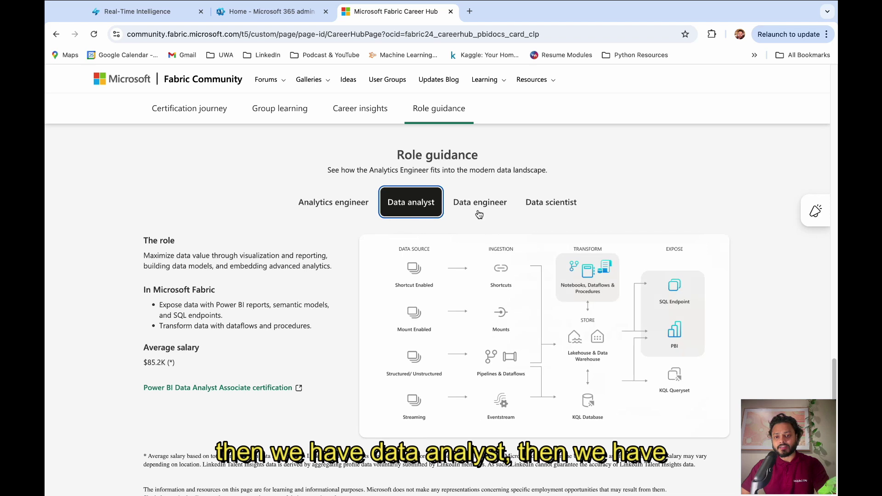
left_click(464, 215)
left_click(561, 212)
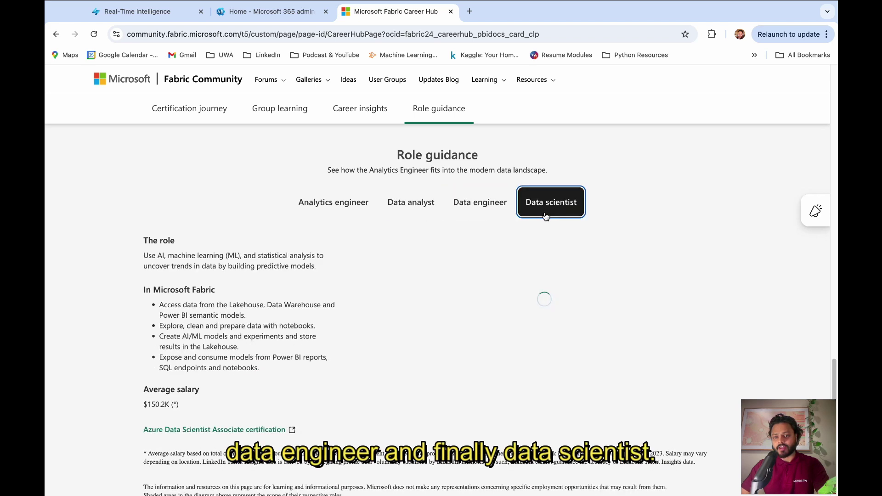
- Review the Analytics engineer role guidance, covering its description, tasks in Microsoft Fabric and average salary
left_click(359, 209)
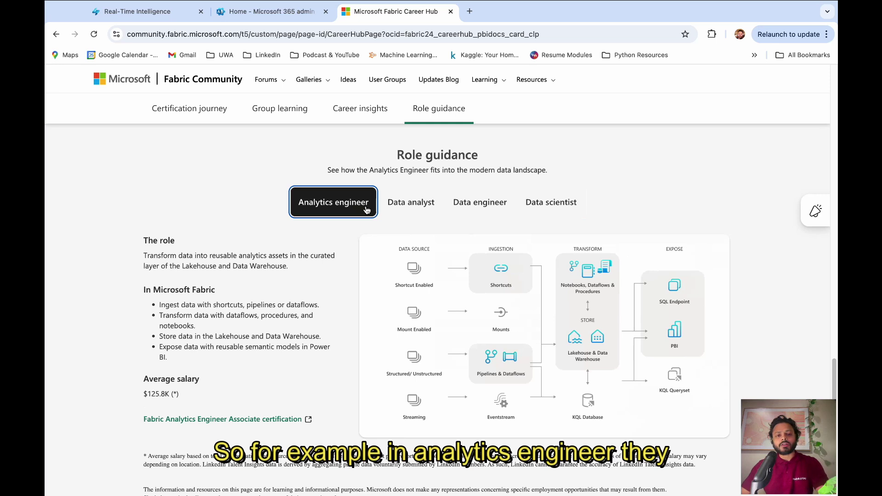
left_click_drag(157, 256, 326, 257)
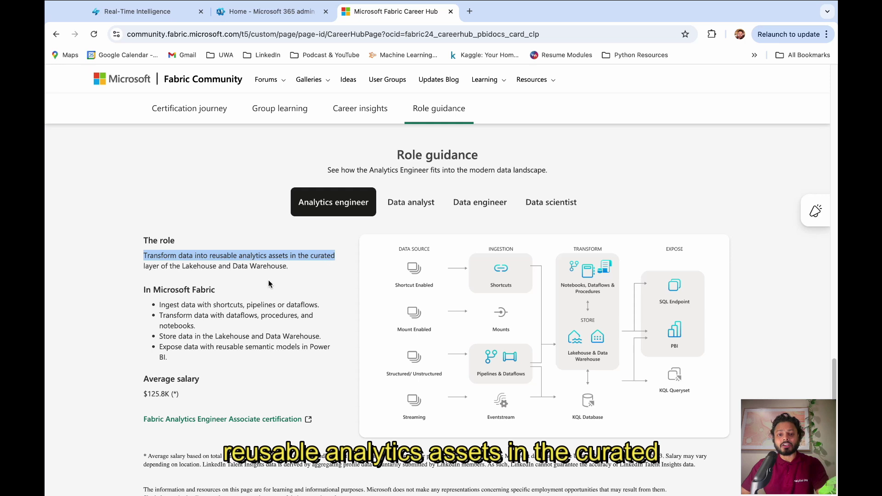
double_click(211, 268)
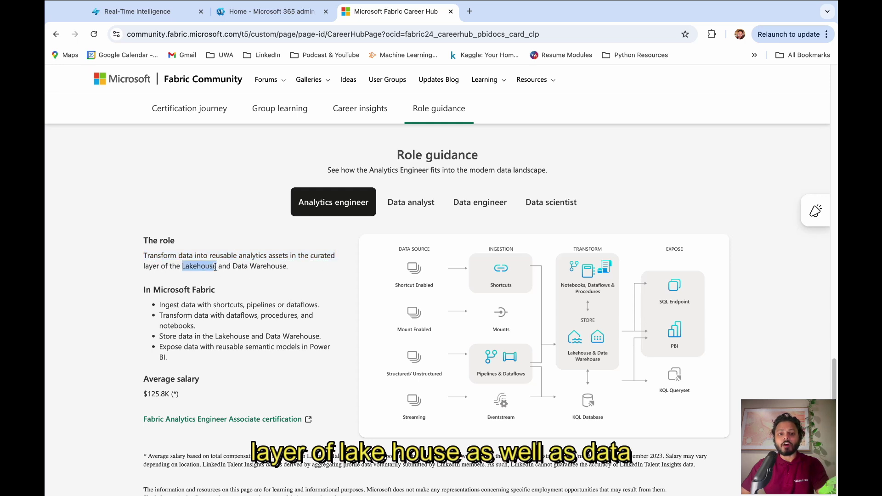
double_click(271, 268)
left_click(249, 266)
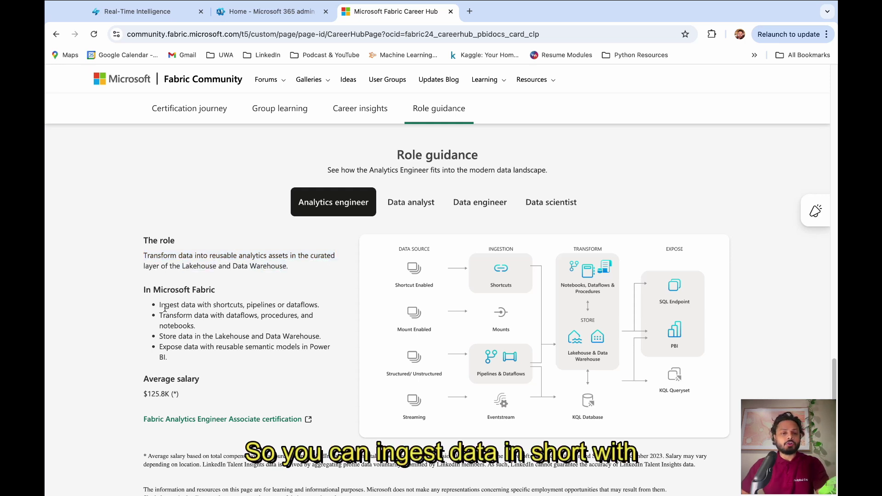
left_click_drag(160, 305, 241, 307)
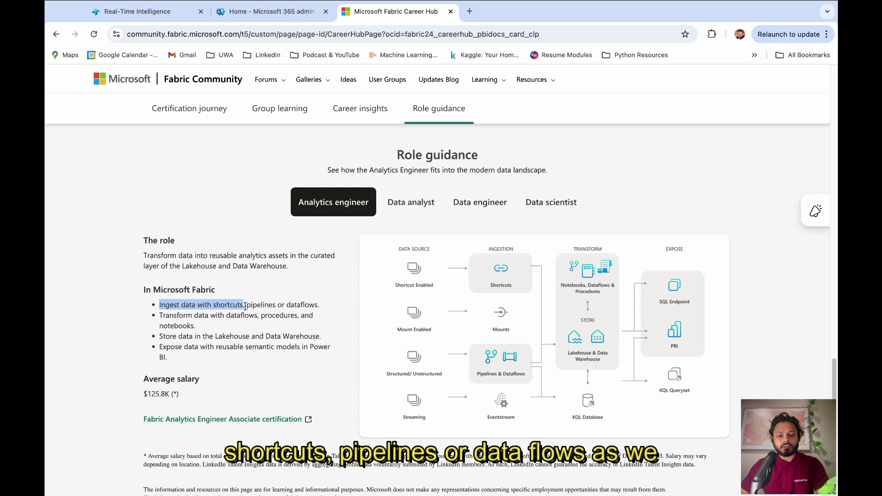
left_click(279, 309)
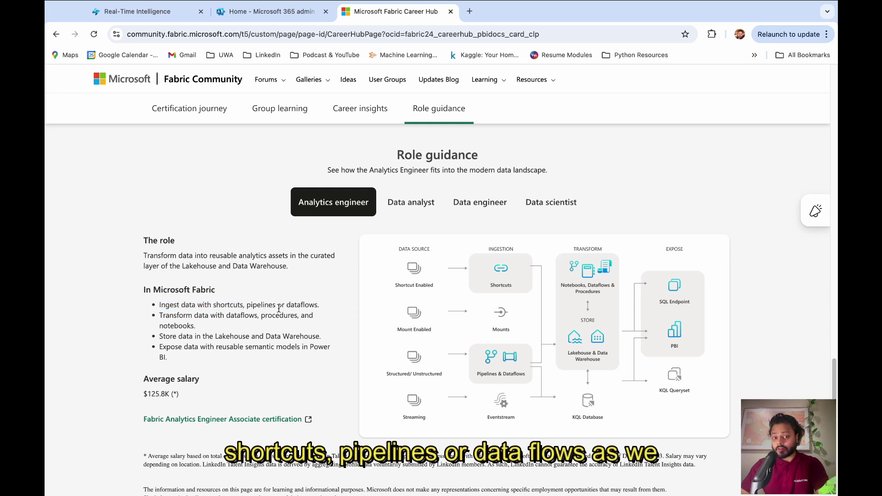
triple_click(313, 306)
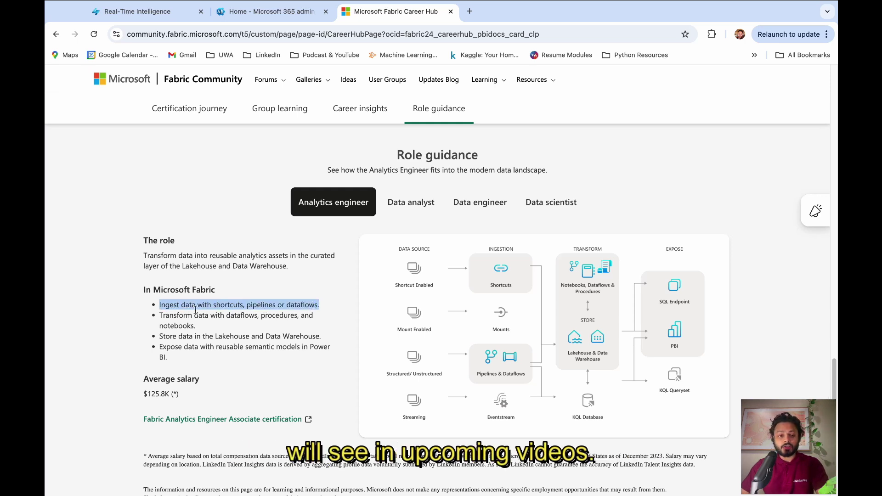
left_click_drag(144, 289, 202, 350)
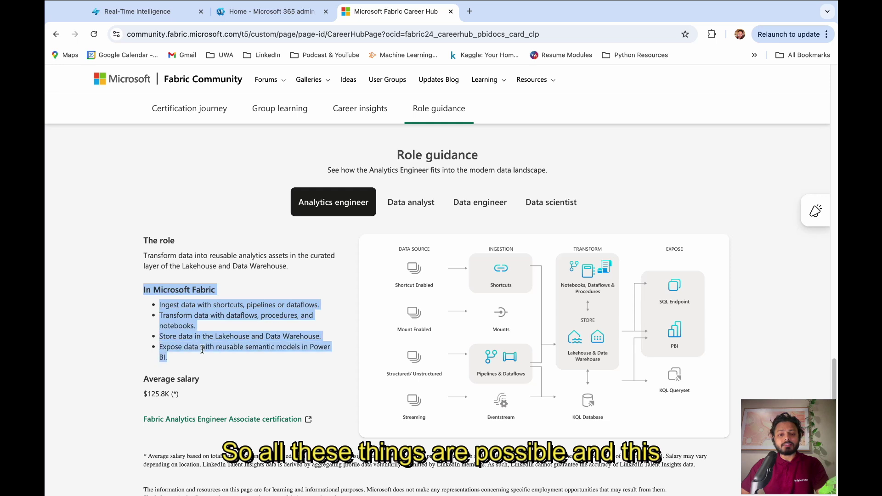
left_click(202, 350)
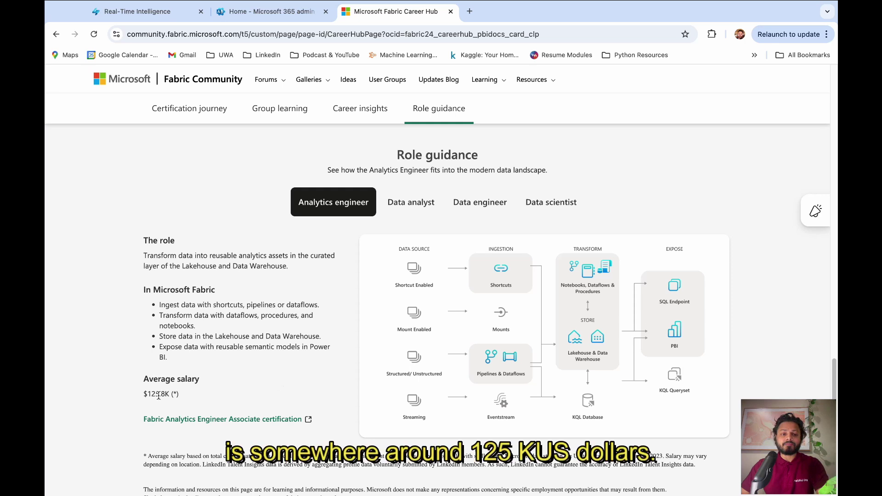
triple_click(193, 396)
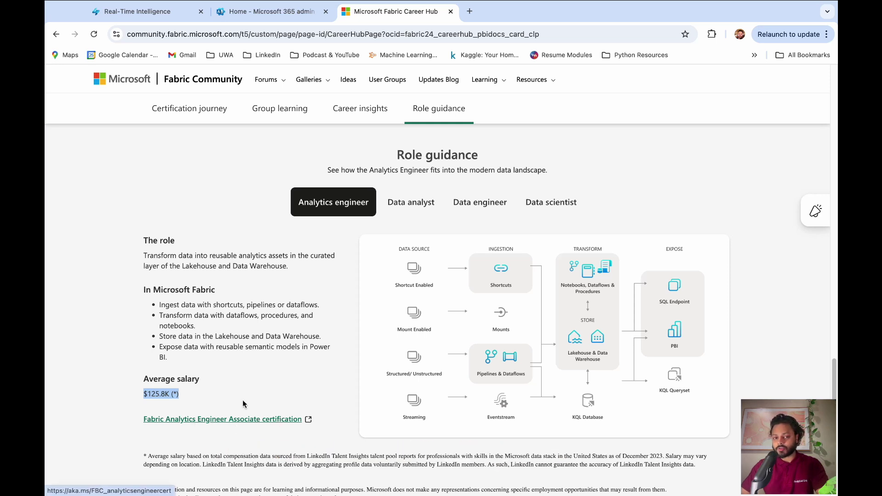
- Review the Data analyst role guidance, covering its description, average salary and associated certification
left_click(409, 212)
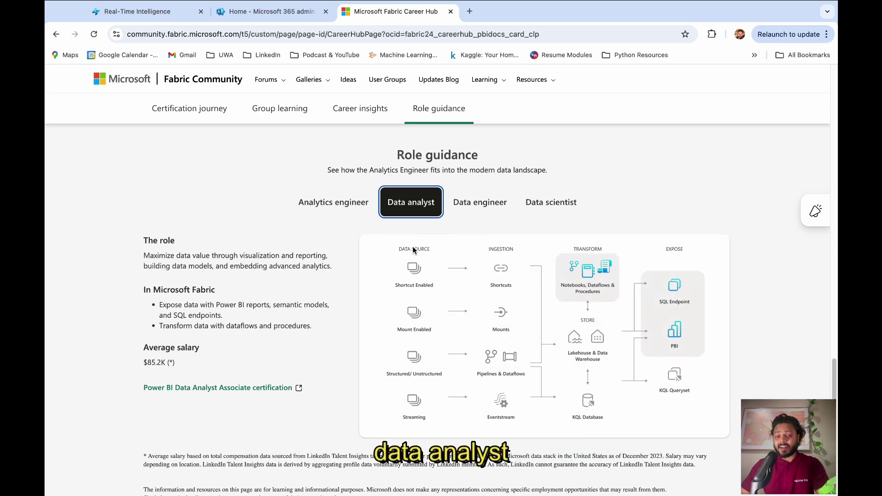
triple_click(161, 257)
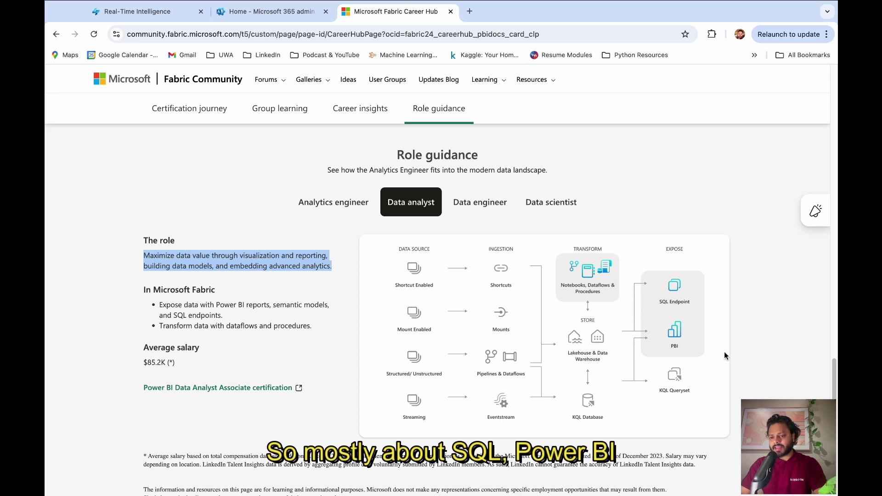
triple_click(147, 362)
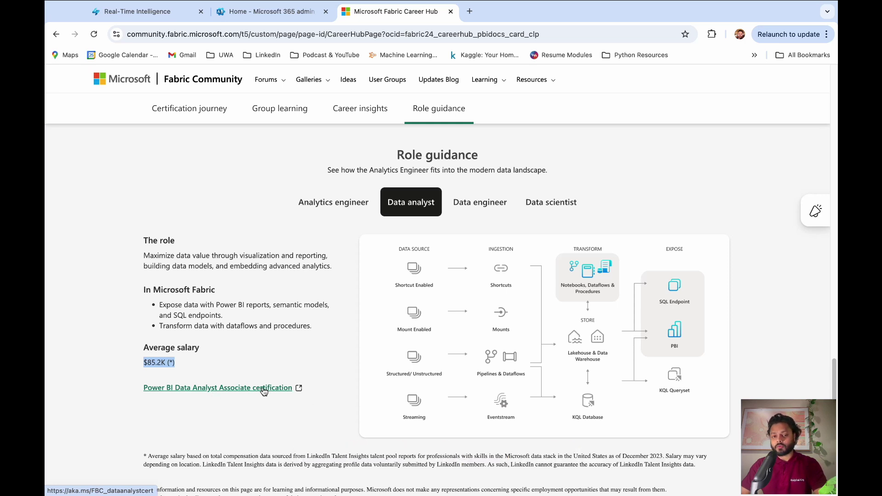
- Examine the Data engineer role guidance, focusing on the description of integrating, transforming and consolidating data
left_click(456, 210)
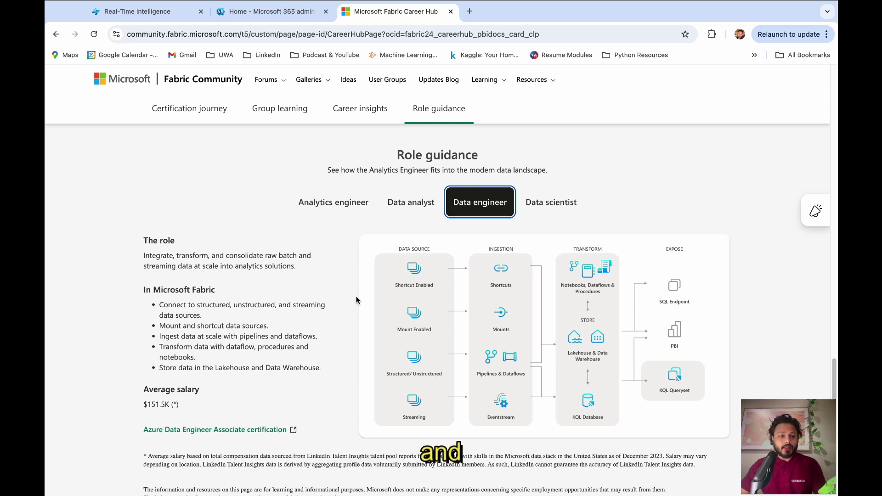
double_click(162, 255)
double_click(195, 255)
double_click(241, 256)
triple_click(242, 255)
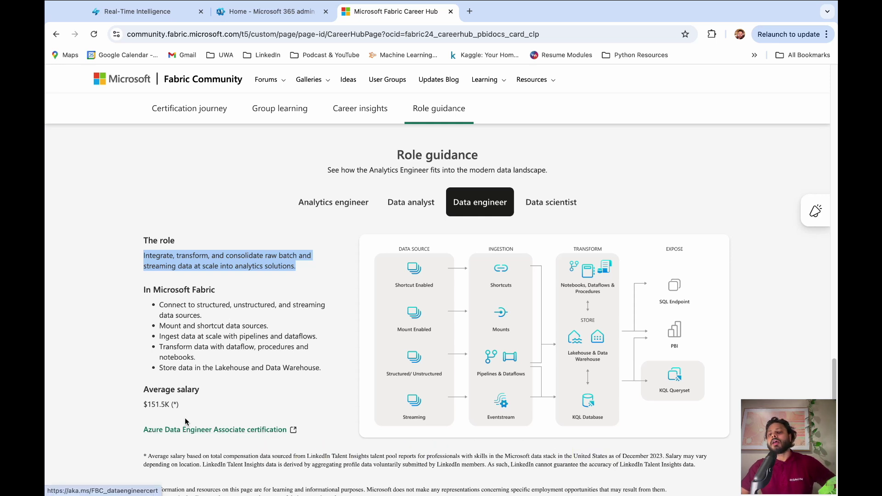
- Return to the Analytics engineer role and highlight its Fabric Analytics Engineer Associate certification
left_click(322, 207)
left_click_drag(140, 426, 301, 421)
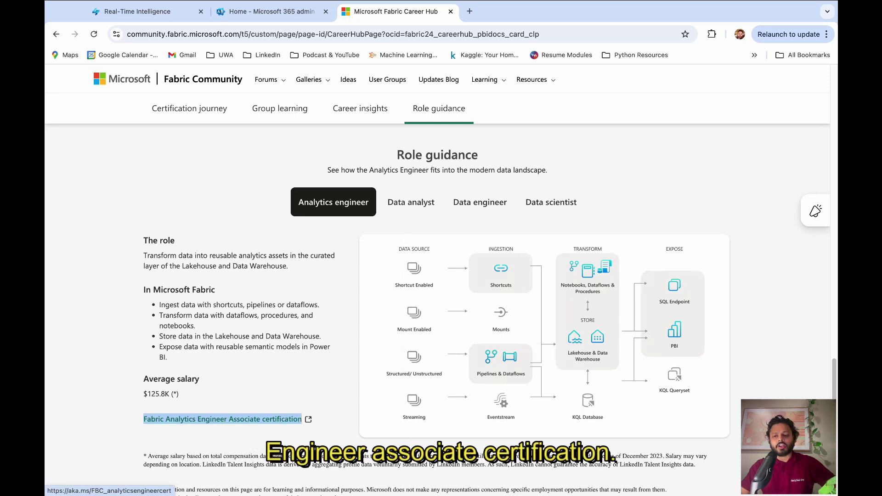
- Compare the Data scientist, Analytics engineer and Data analyst roles, ending on the Data analyst guidance
left_click(562, 209)
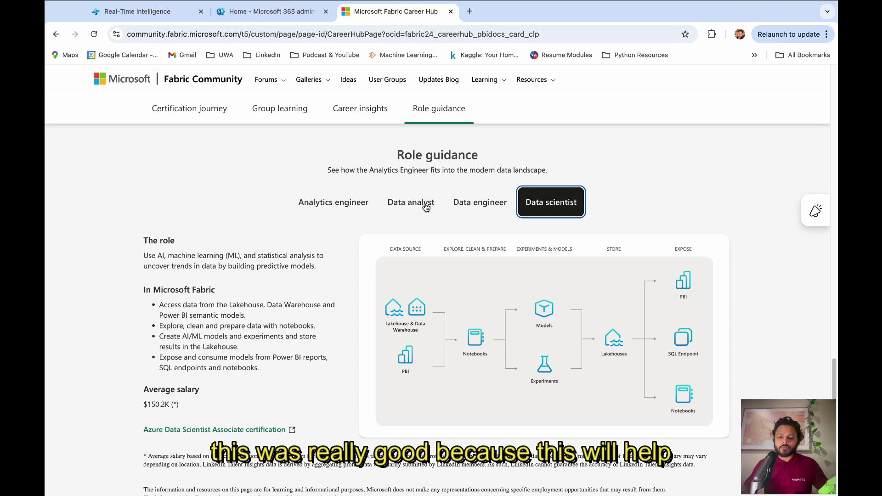
left_click(364, 207)
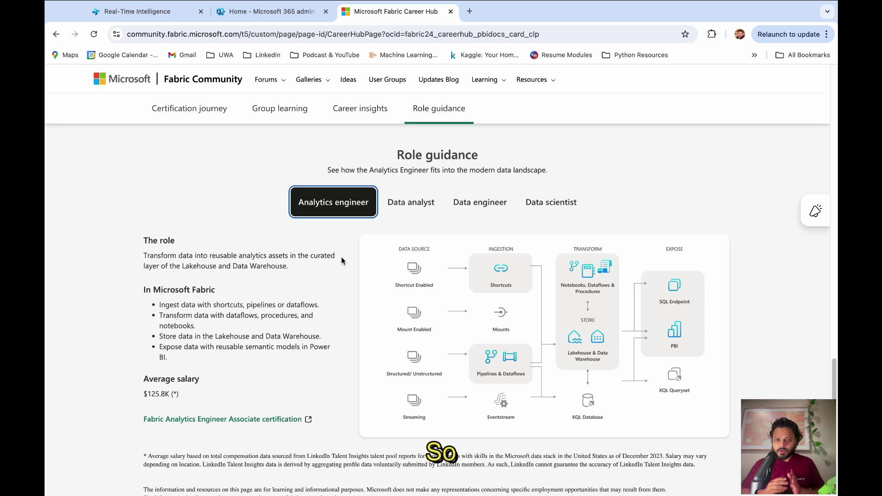
left_click(582, 205)
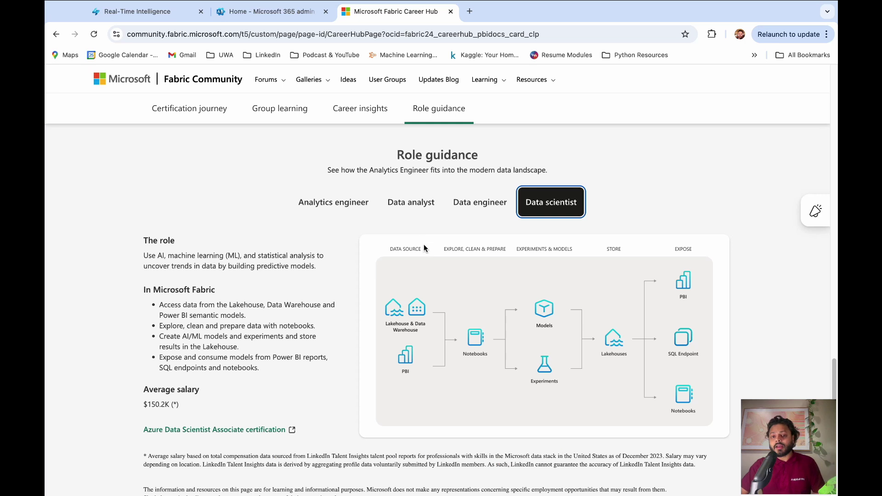
left_click(418, 204)
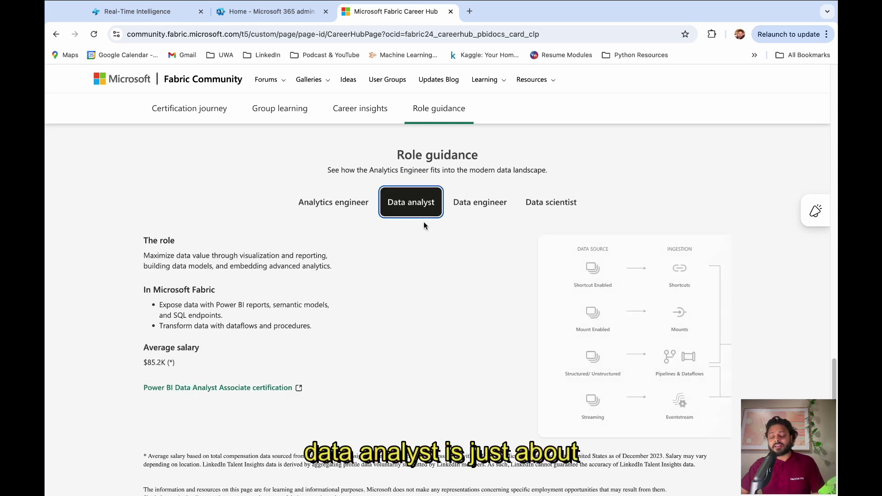